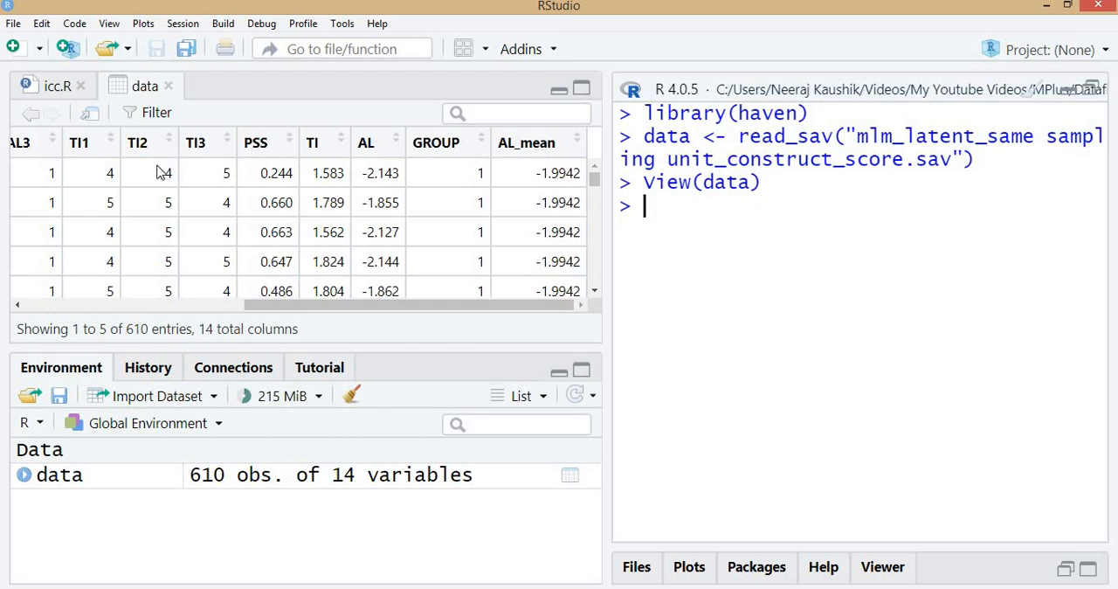
Load the multilevel package and attach the data set by running script lines 94 and 95 of icc.R, enlarging the console and script areas
click(54, 87)
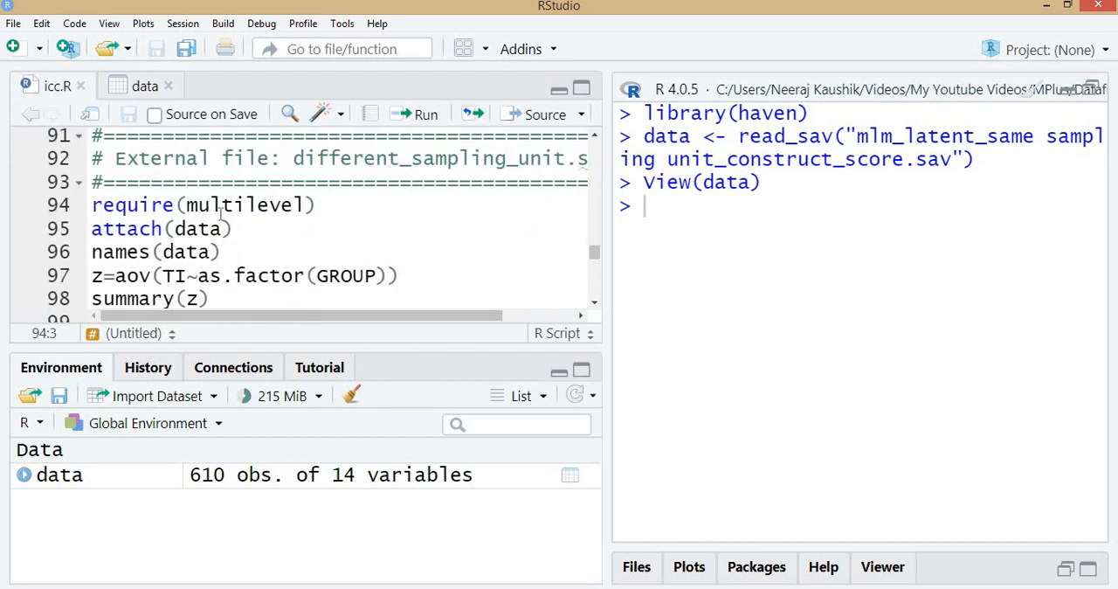
key(ctrl+Return)
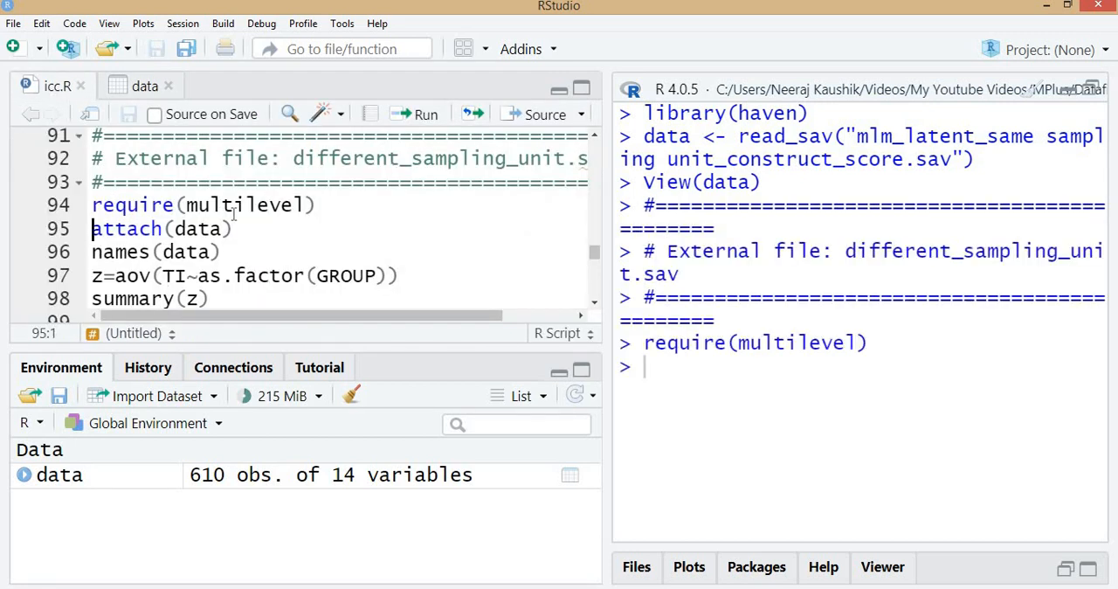
drag(607, 299, 462, 306)
click(432, 372)
click(256, 231)
key(ctrl+Return)
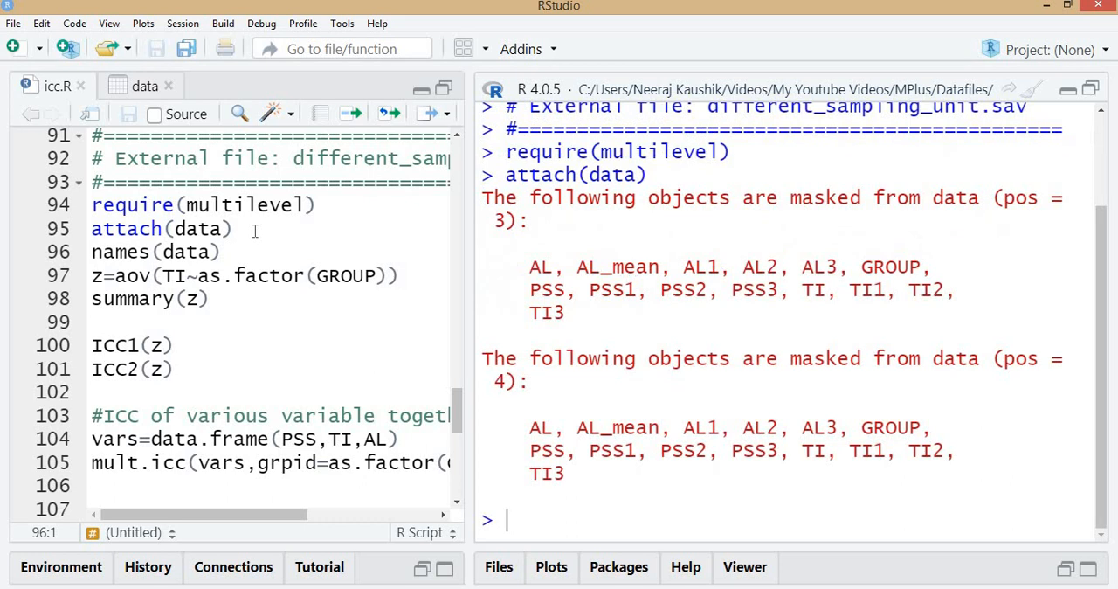
Clear the console and run names(data) to list the variables, checking for the PSS, TI and AL construct scores
key(ctrl+l)
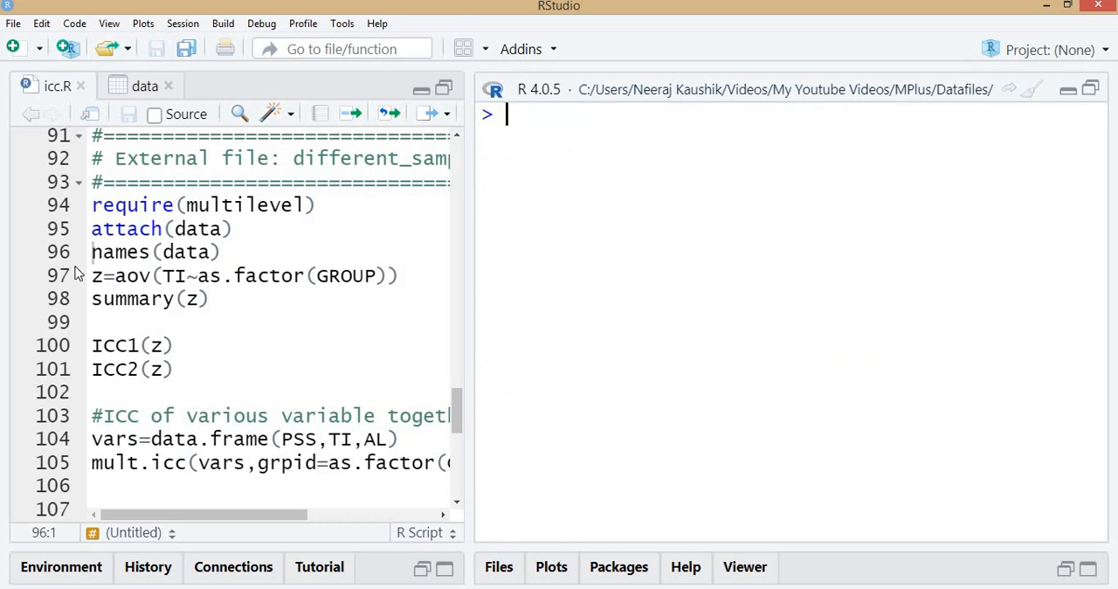
click(287, 241)
key(ctrl+Return)
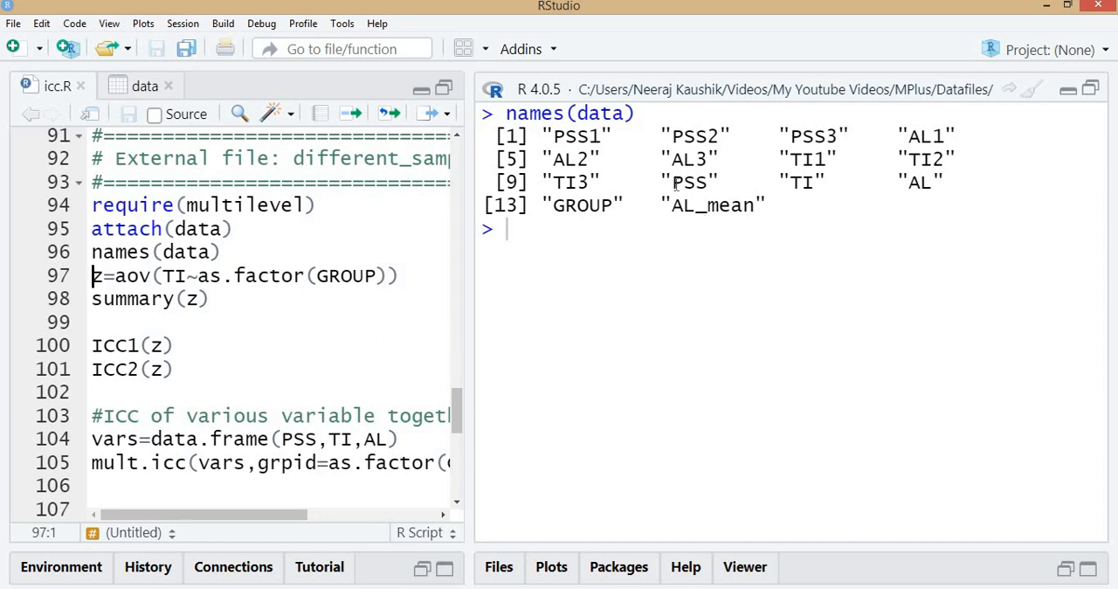
drag(672, 182, 968, 182)
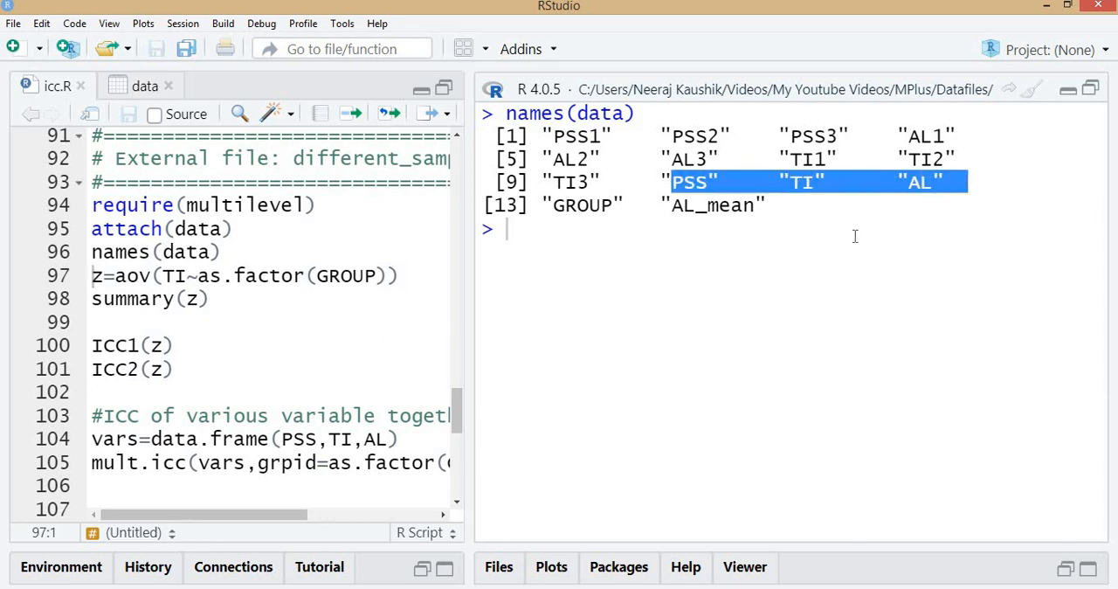
click(784, 235)
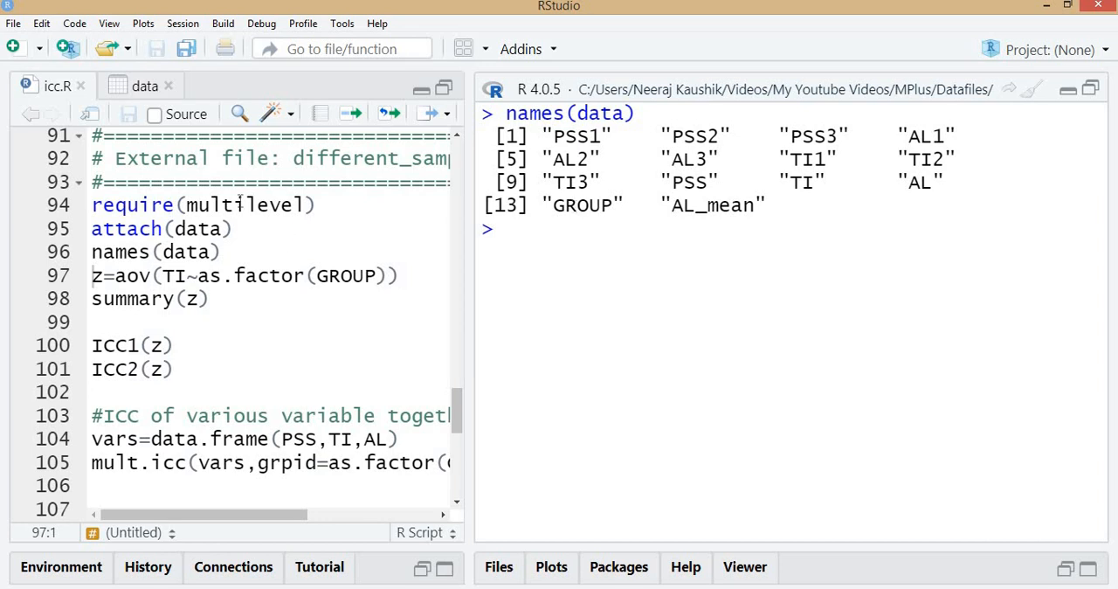
Examine the GROUP column in the data table through the last row, and find GROUP, PSS and AL in the listed names
click(144, 85)
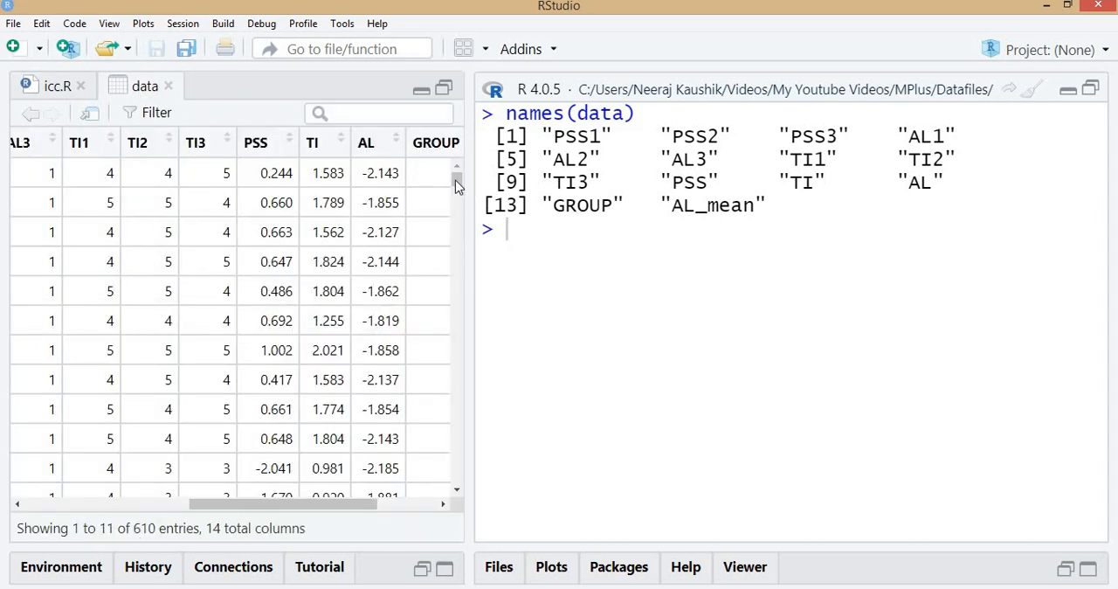
drag(457, 249, 451, 155)
drag(306, 514, 330, 512)
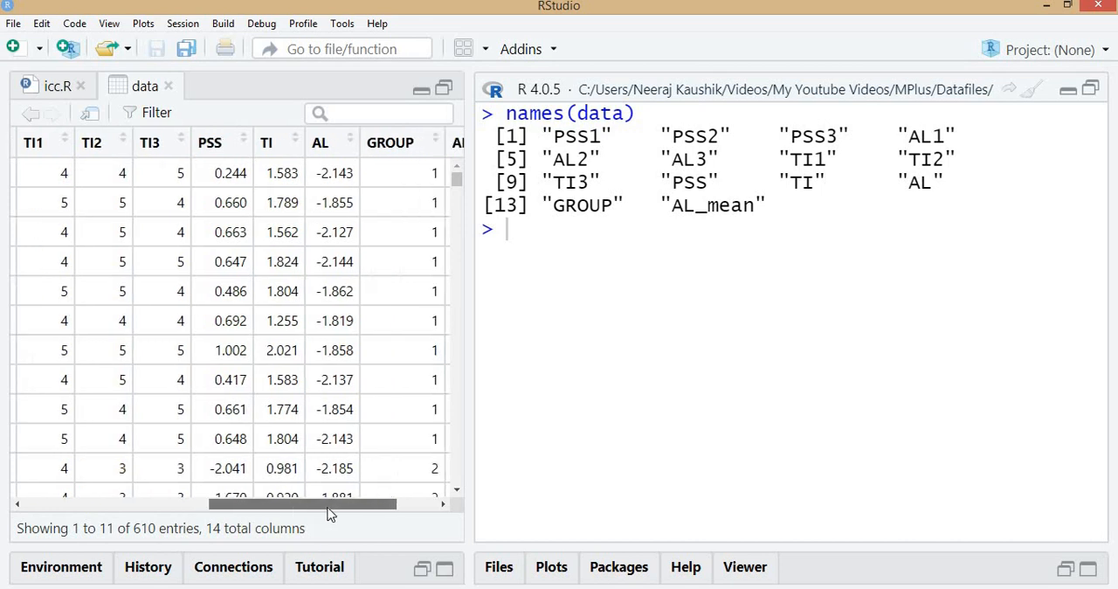
drag(456, 180, 440, 472)
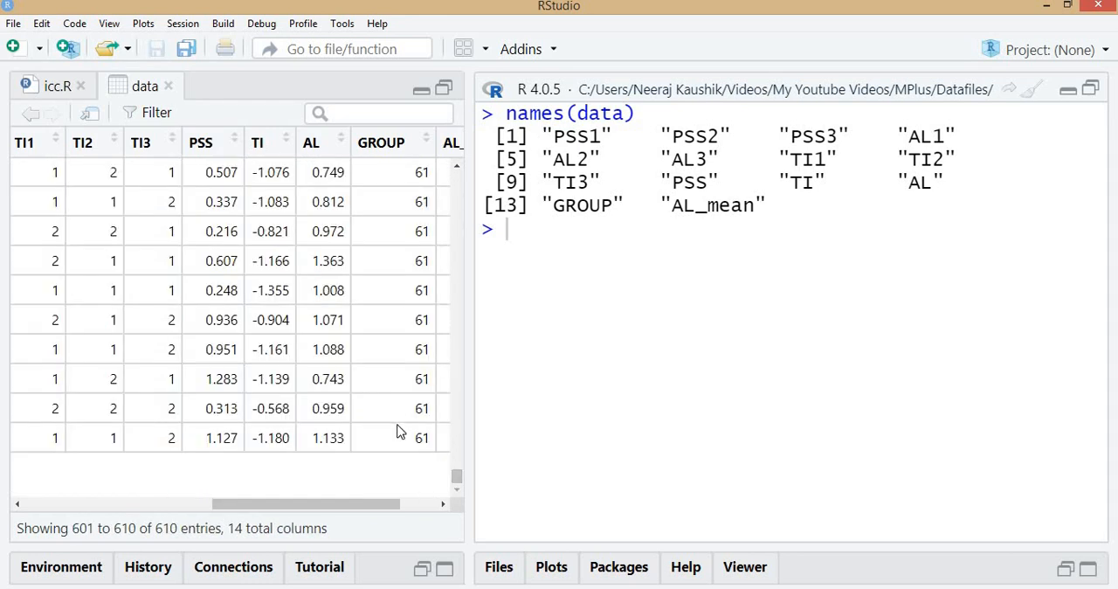
drag(324, 504, 230, 508)
click(58, 87)
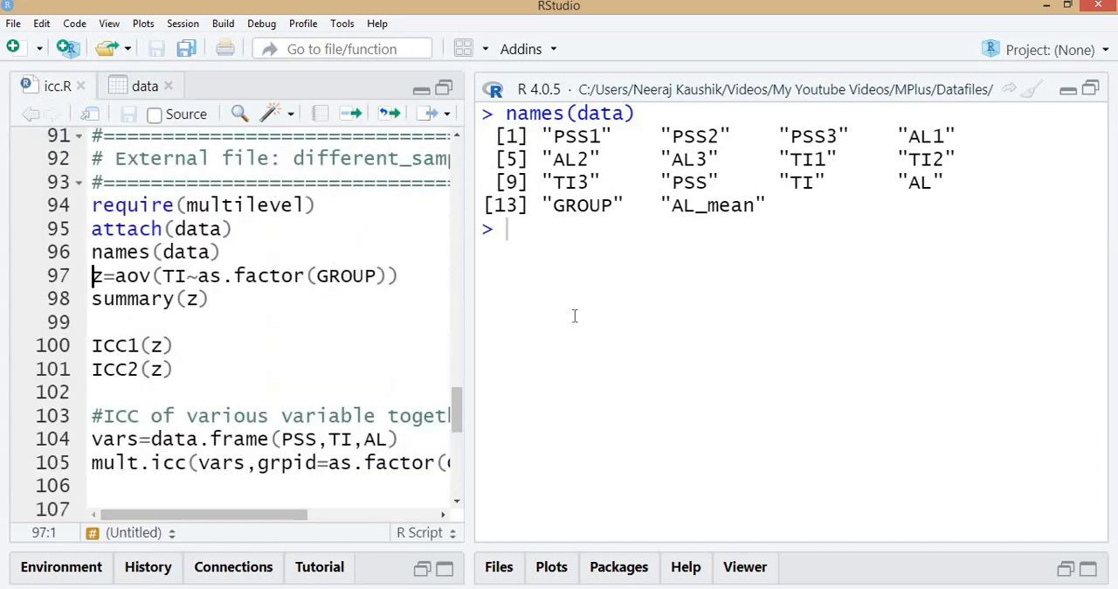
double_click(587, 208)
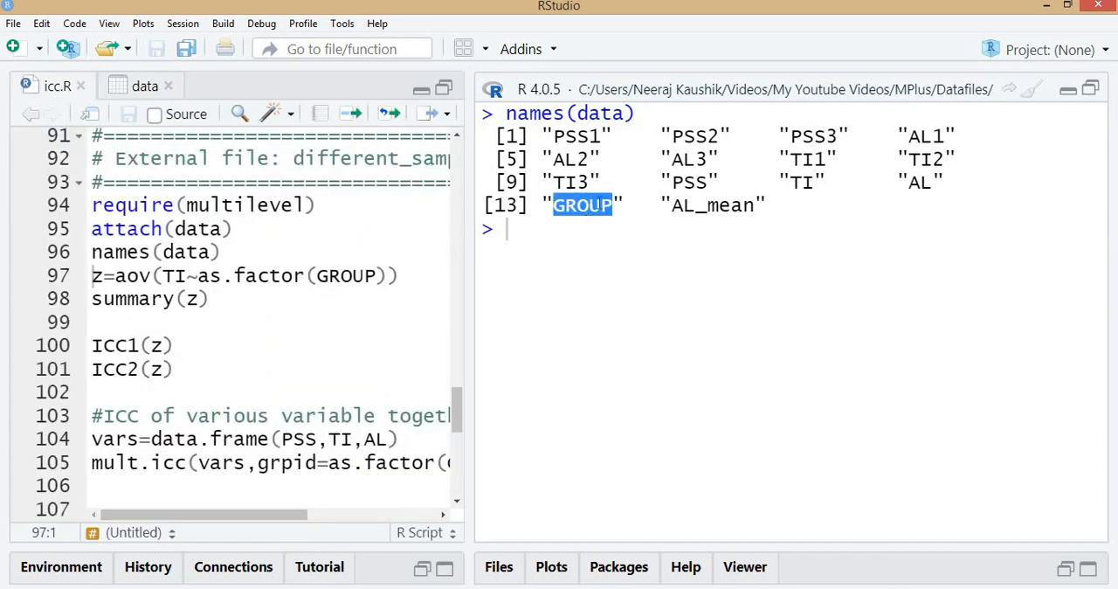
double_click(690, 182)
click(929, 183)
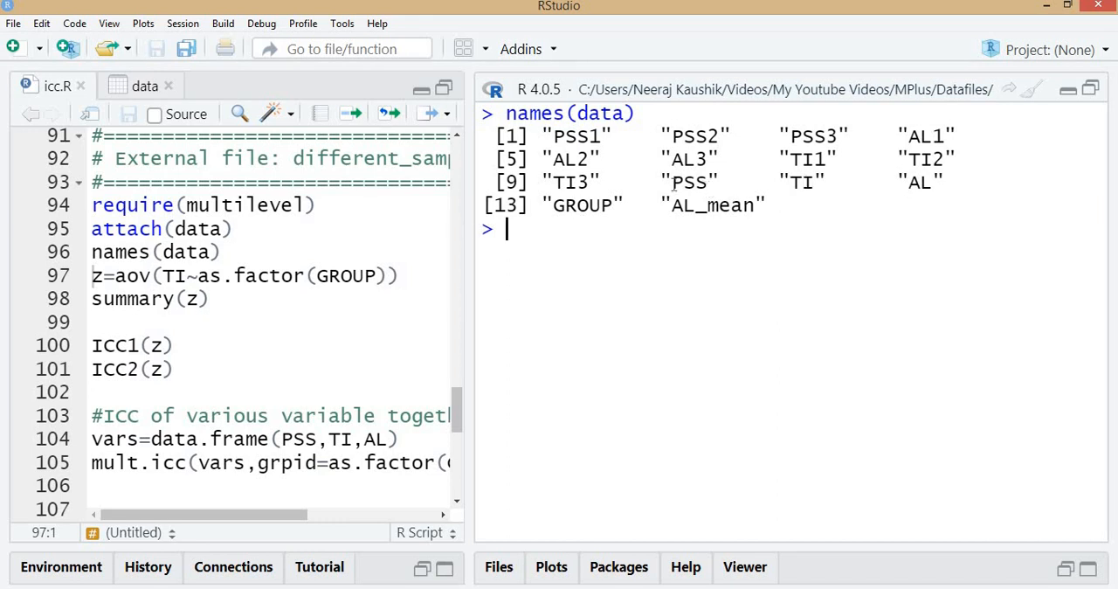
Run the one-way ANOVA z=aov(TI~as.factor(GROUP)) and its summary(z), undoing the accidental line break inside GROUP
click(222, 277)
click(330, 278)
key(Return)
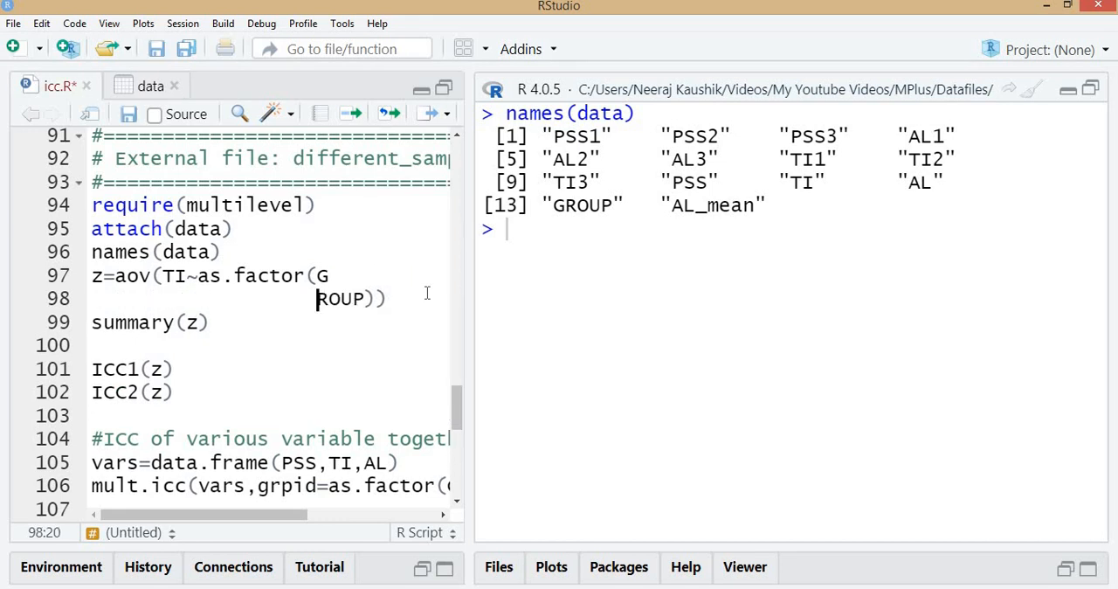
key(ctrl+z)
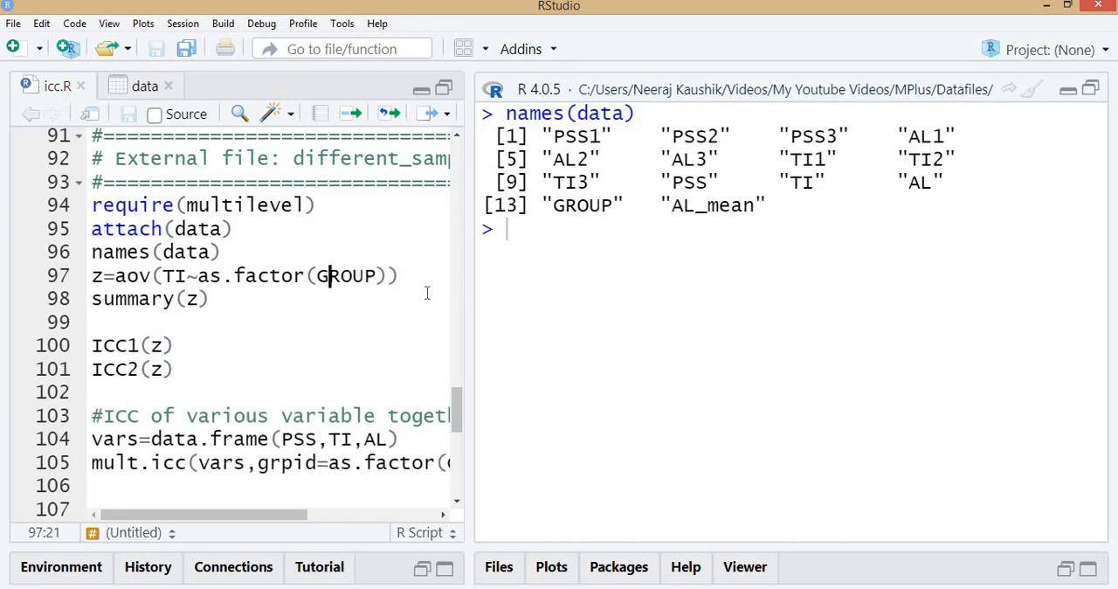
key(ctrl+Return)
key(ctrl+Return)
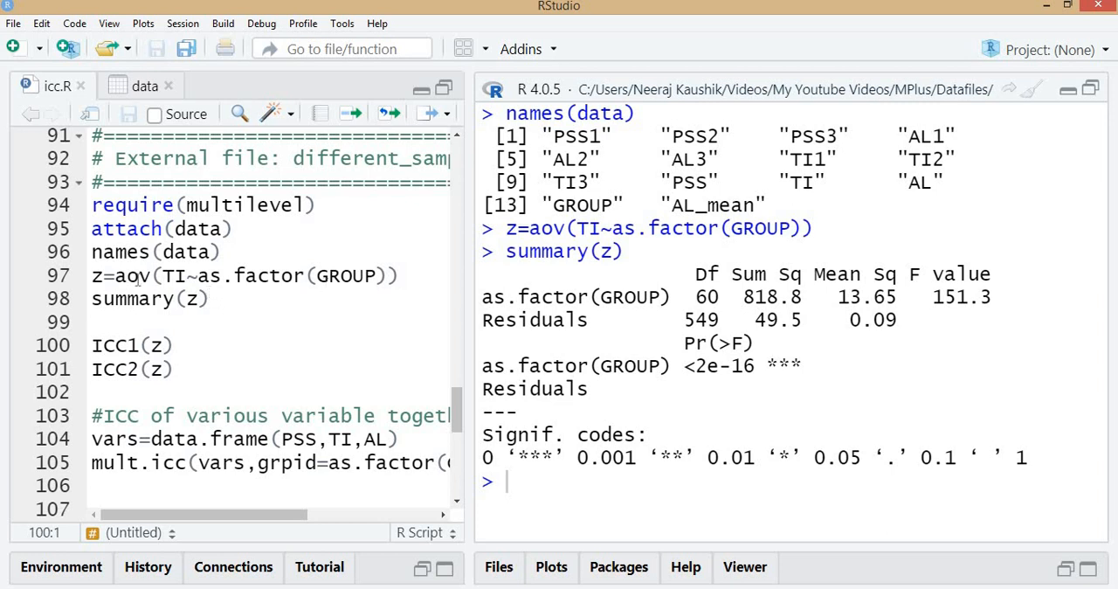
Compute ICC1(z) and ICC2(z), and compare them with the intraclass correlation for TI in the Mplus output
click(186, 347)
key(ctrl+Return)
key(ctrl+Return)
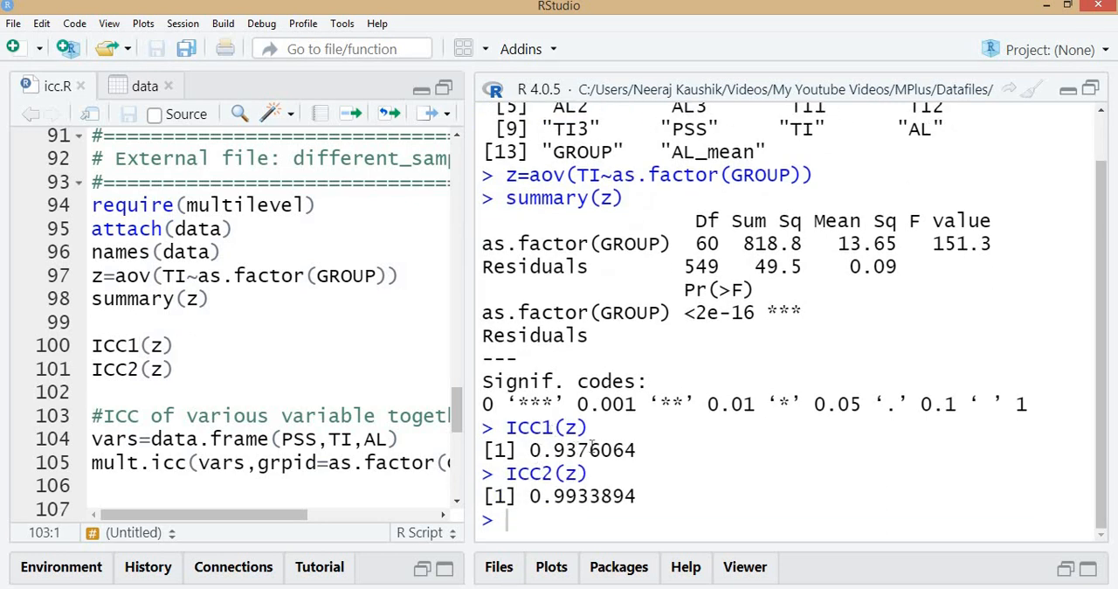
key(alt+Tab)
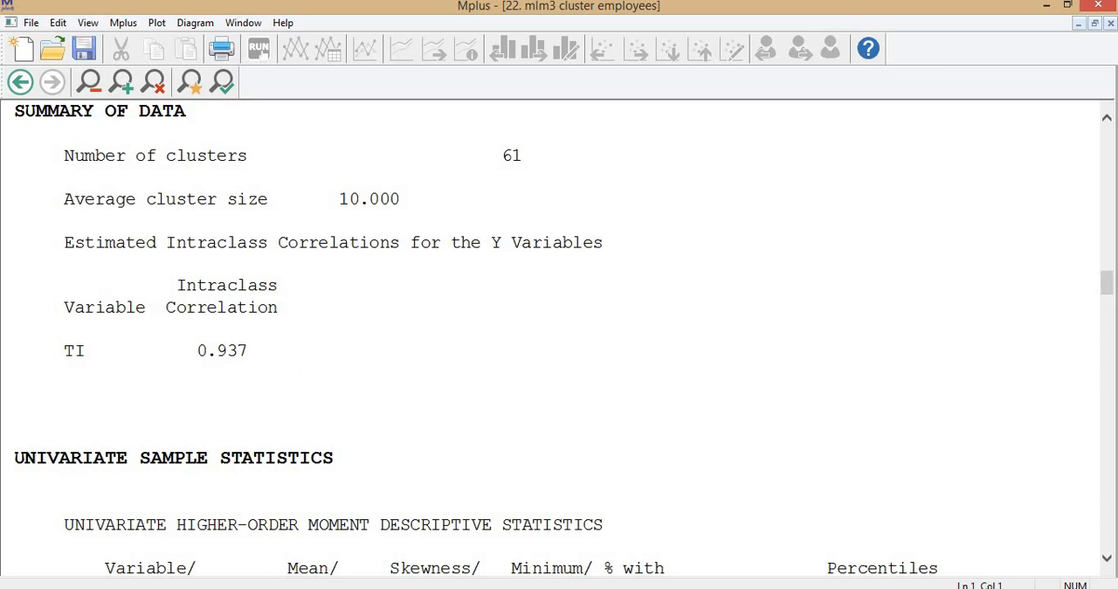
key(alt+Tab)
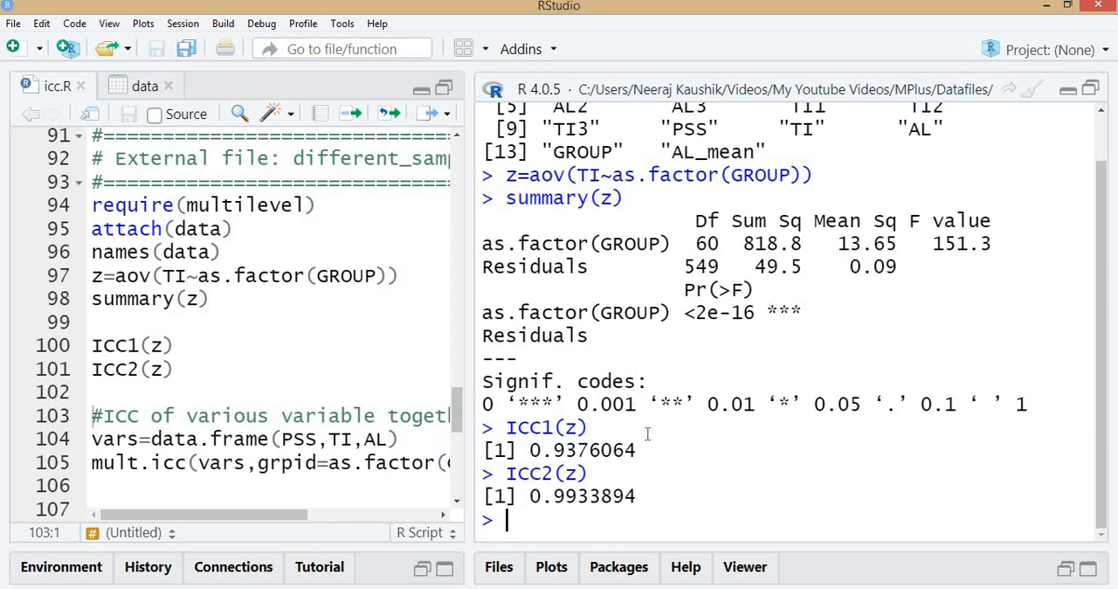
Clear the console, widen the script area and run vars=data.frame(PSS,TI,AL) to combine the three variables
key(ctrl+l)
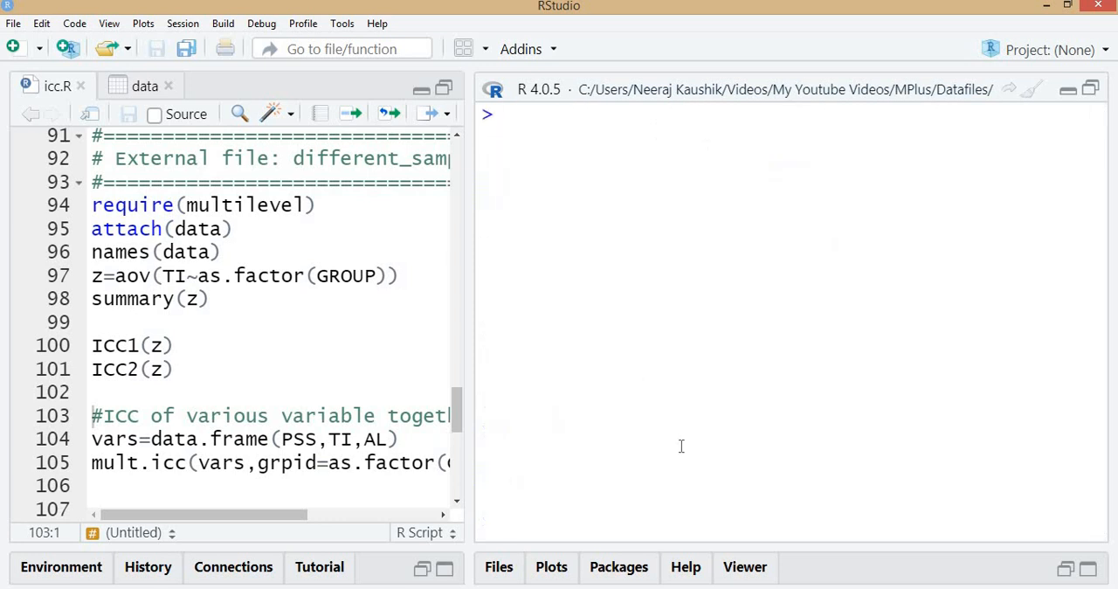
scroll(263, 353, down, 2)
drag(466, 242, 563, 332)
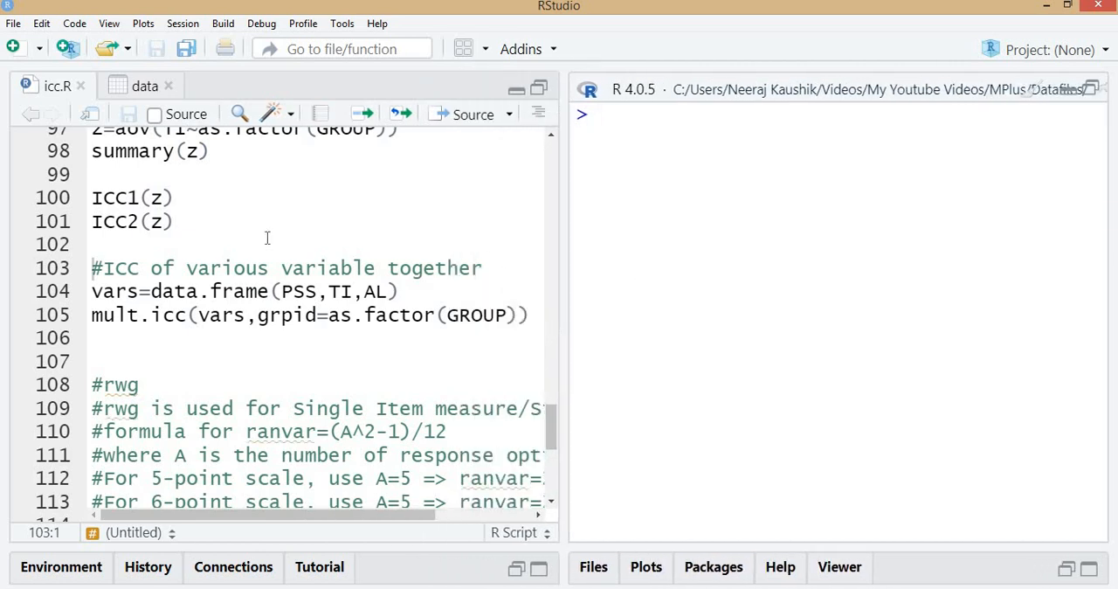
scroll(268, 237, up, 1)
click(175, 177)
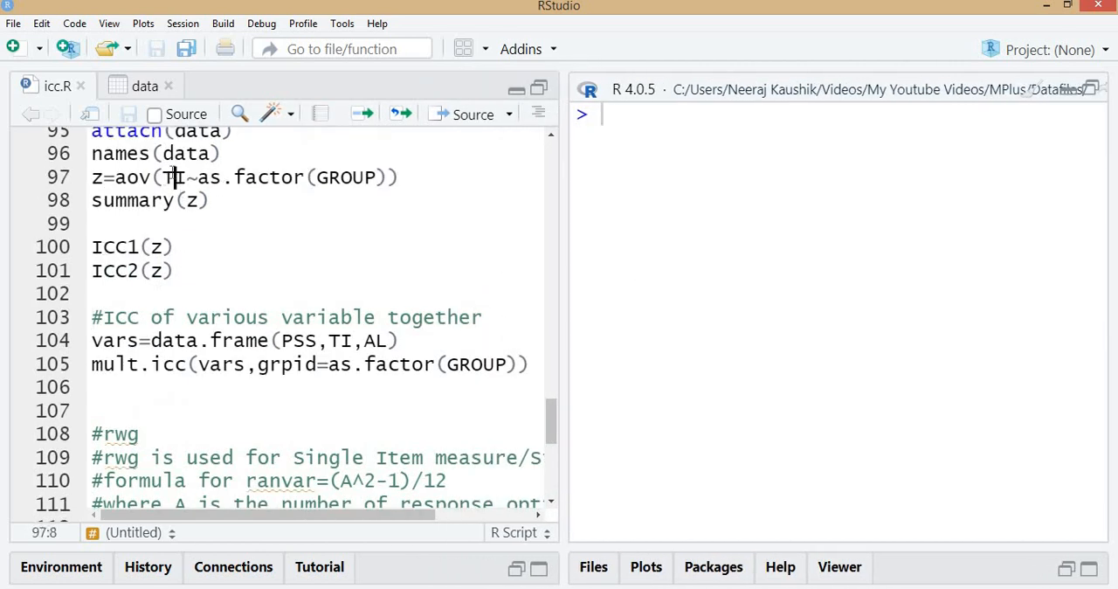
click(115, 365)
drag(92, 365, 187, 374)
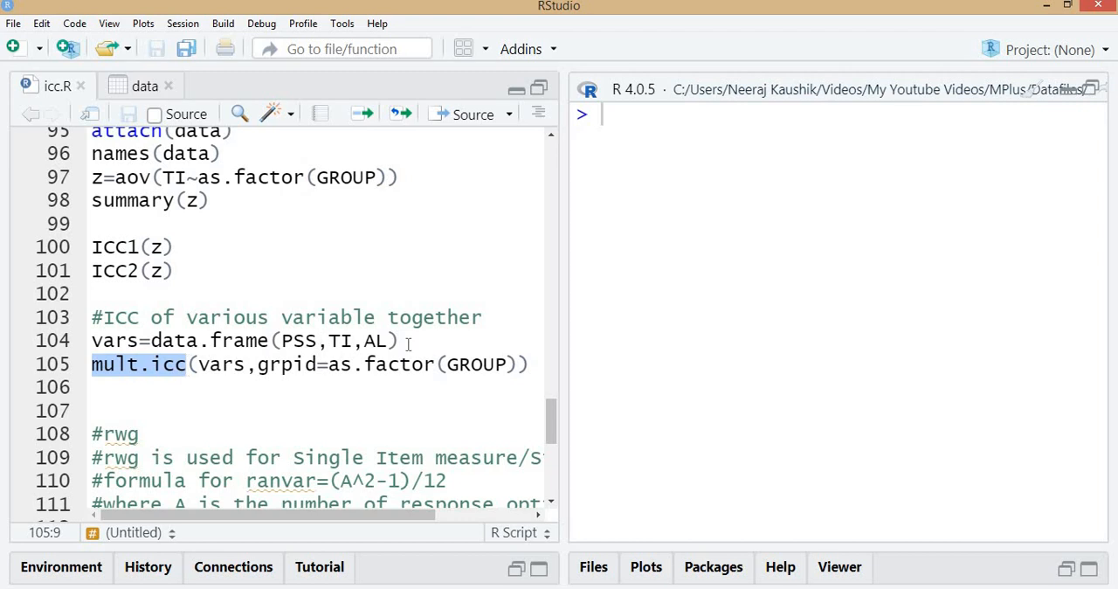
click(356, 341)
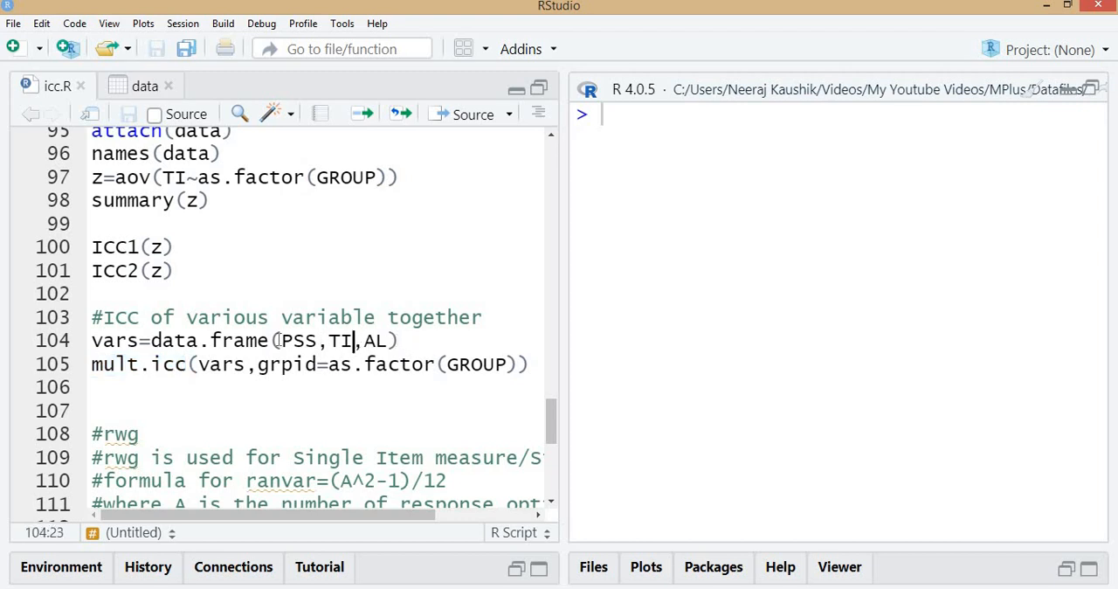
click(409, 341)
key(ctrl+Return)
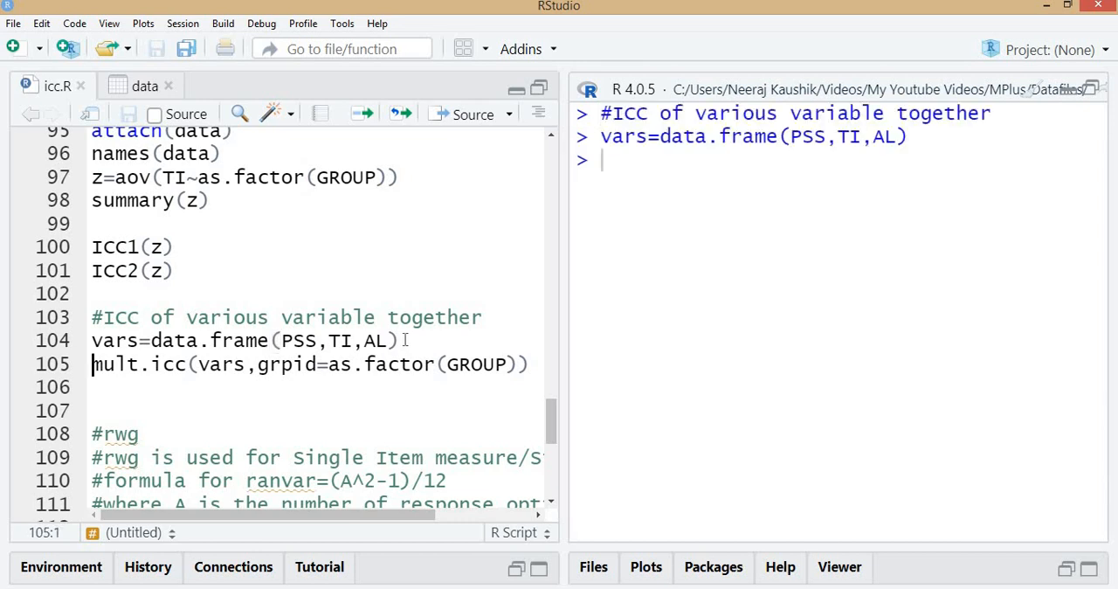
Print the vars data frame in the console and review its rows back to the column headings
key(Up)
key(shift+Right)
key(shift+Right)
key(shift+Right)
key(shift+Right)
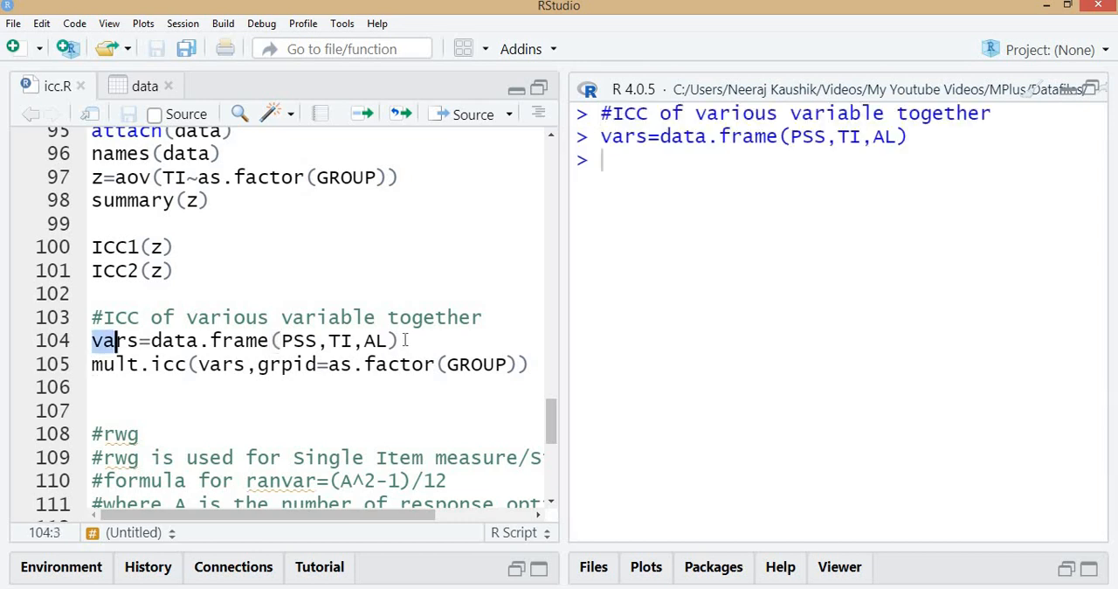
key(ctrl+Return)
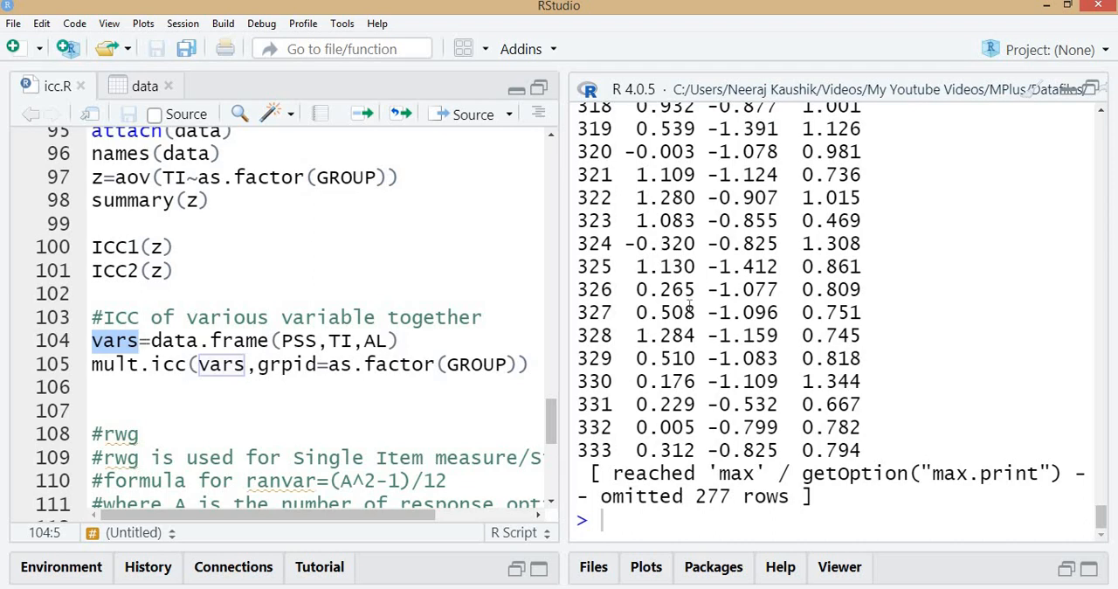
scroll(691, 306, up, 10)
scroll(760, 297, up, 20)
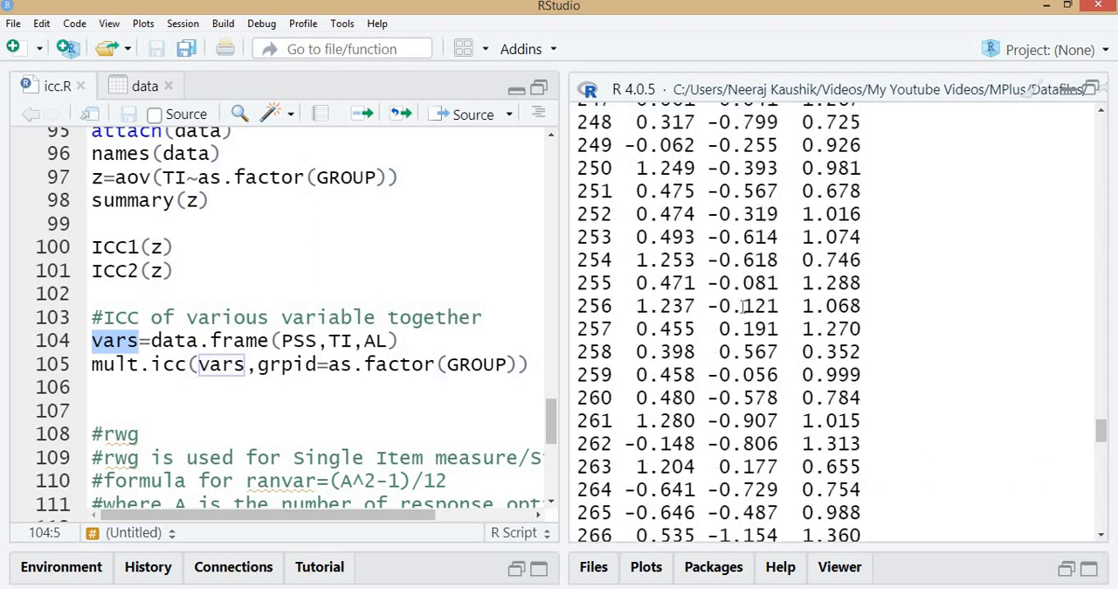
scroll(789, 337, up, 9)
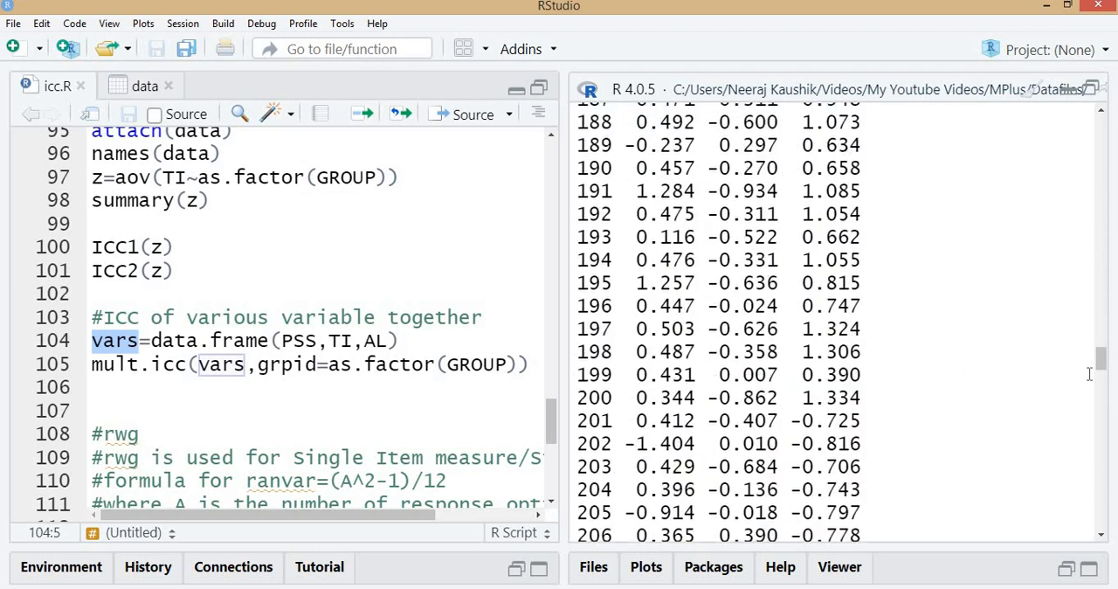
drag(1095, 333, 1113, 126)
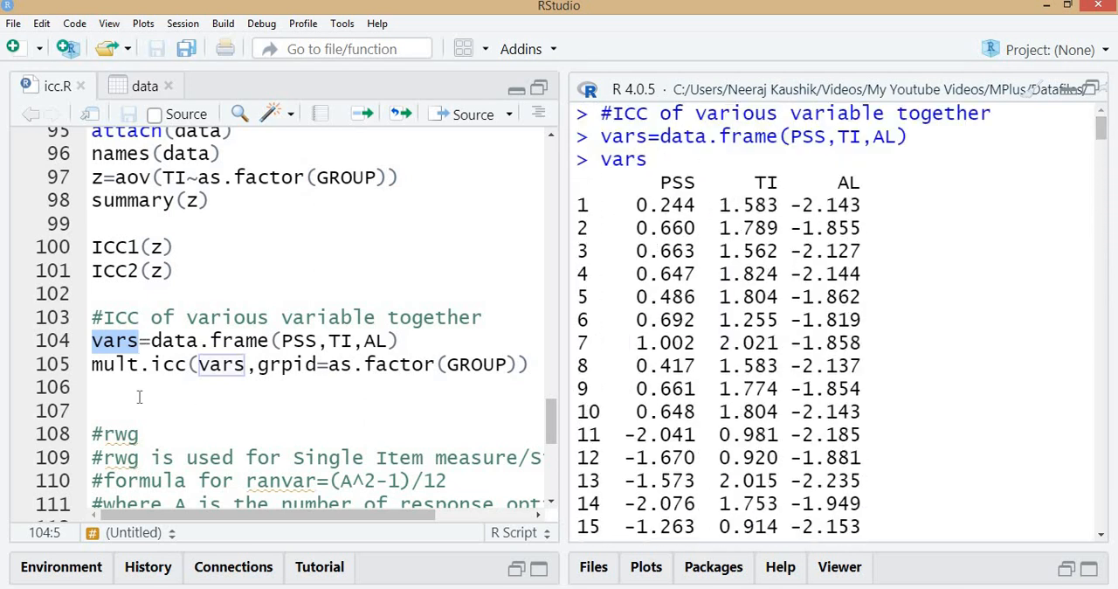
Run mult.icc(vars,grpid=as.factor(GROUP)) to compute ICC1 and ICC2 for all three variables at once
click(174, 364)
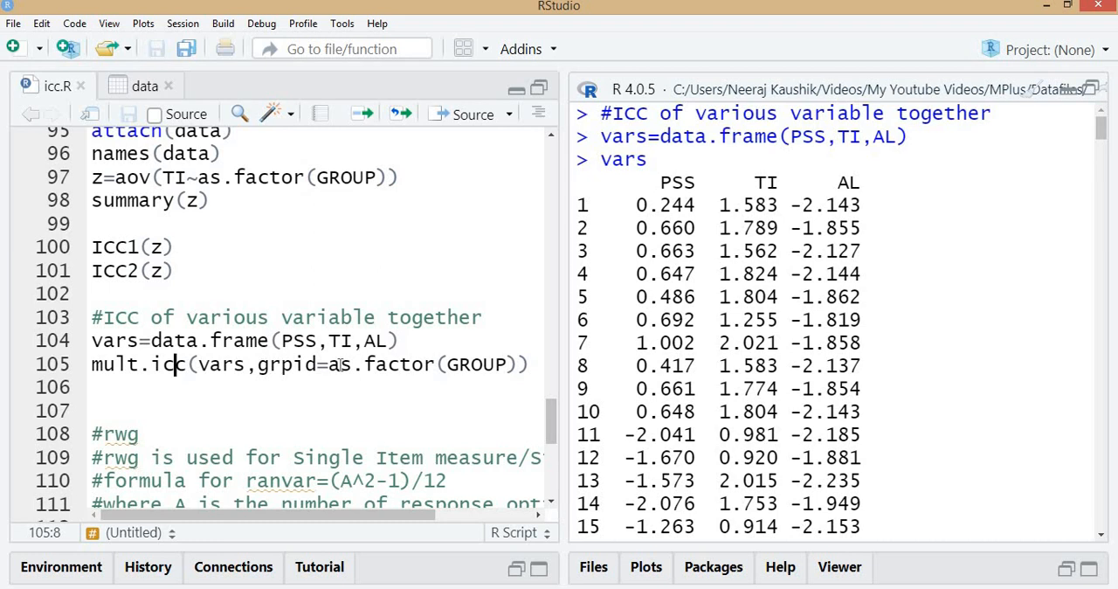
click(496, 364)
key(ctrl+Return)
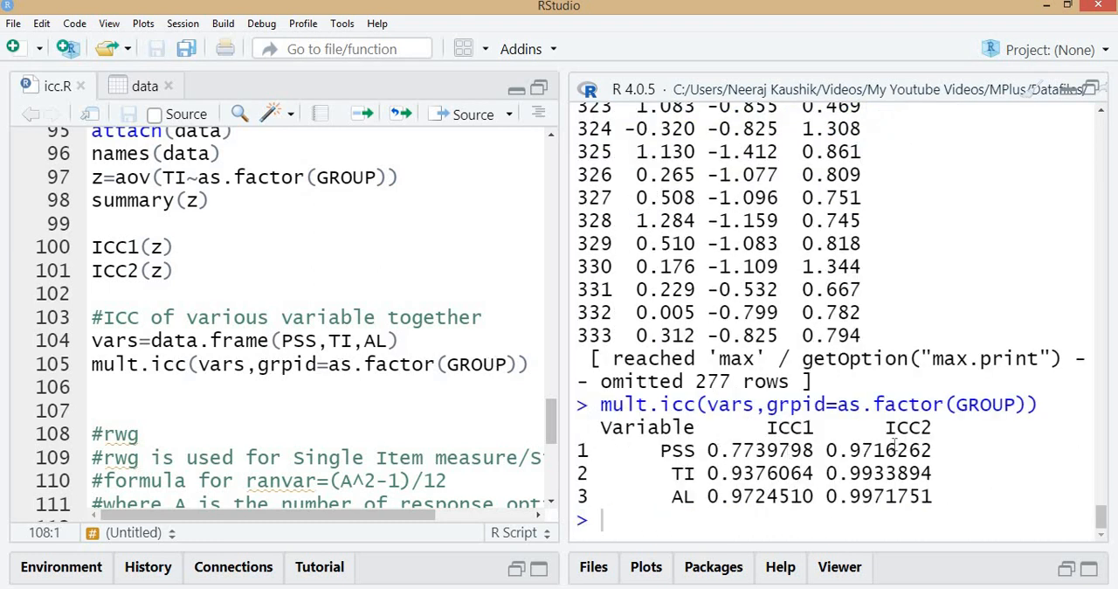
Rerun ICC1(z) and ICC2(z) and compare the output with the TI row of the mult.icc table
click(195, 242)
key(ctrl+Return)
key(ctrl+Return)
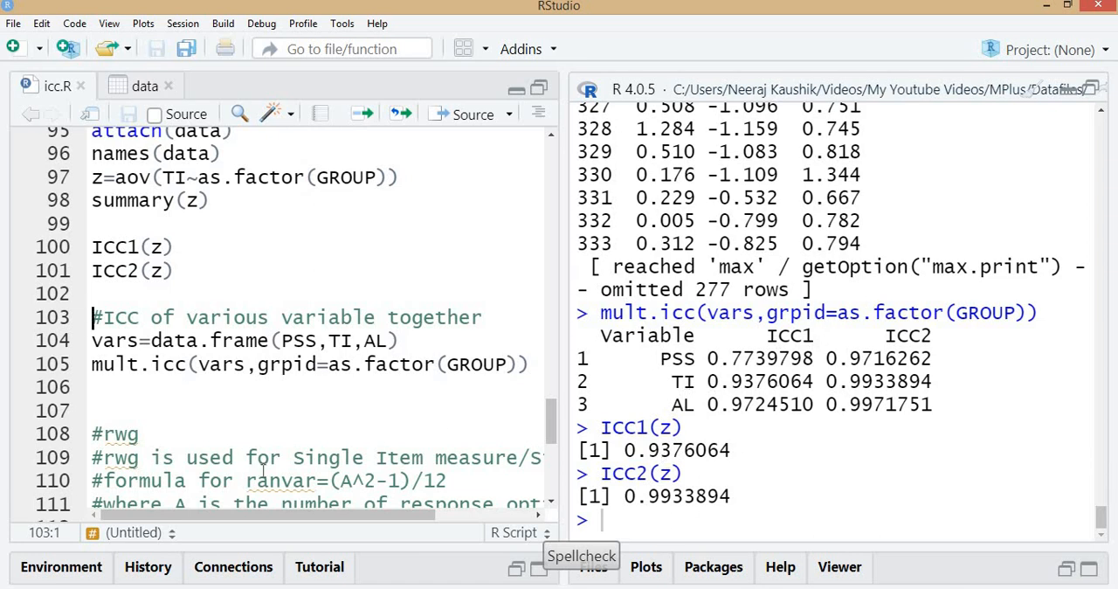
drag(91, 365, 209, 367)
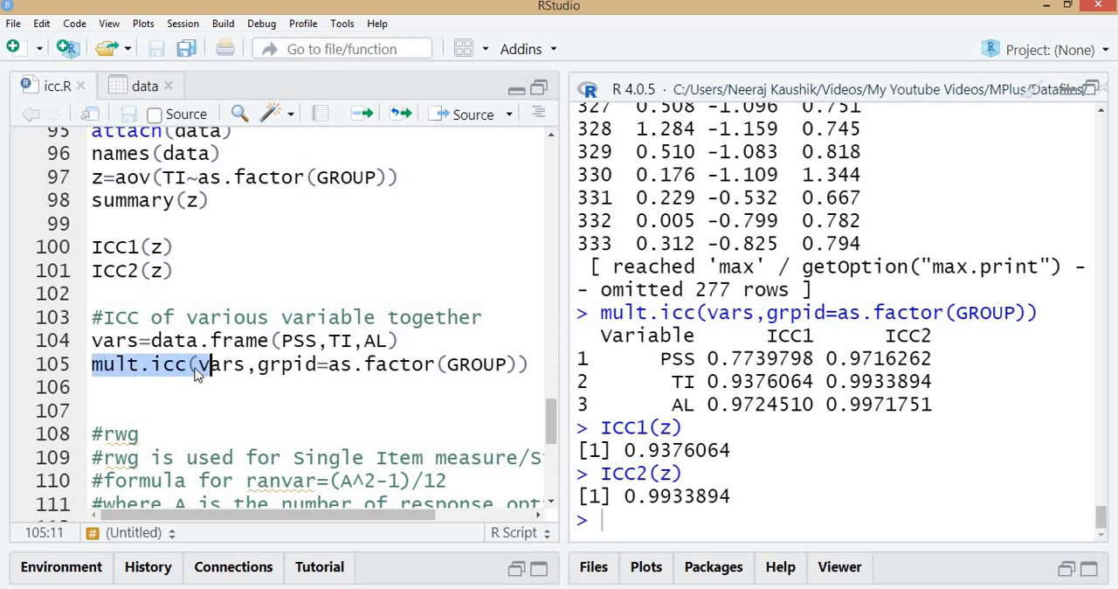
drag(194, 276, 66, 251)
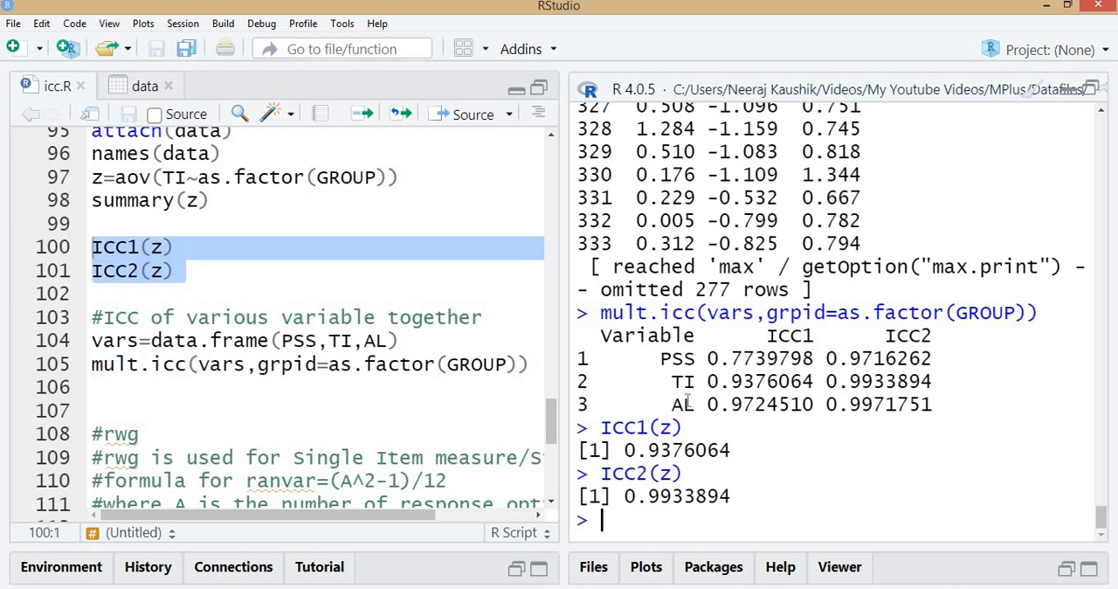
Clear the console and review the ICC code for a single variable and for several variables together
key(ctrl+l)
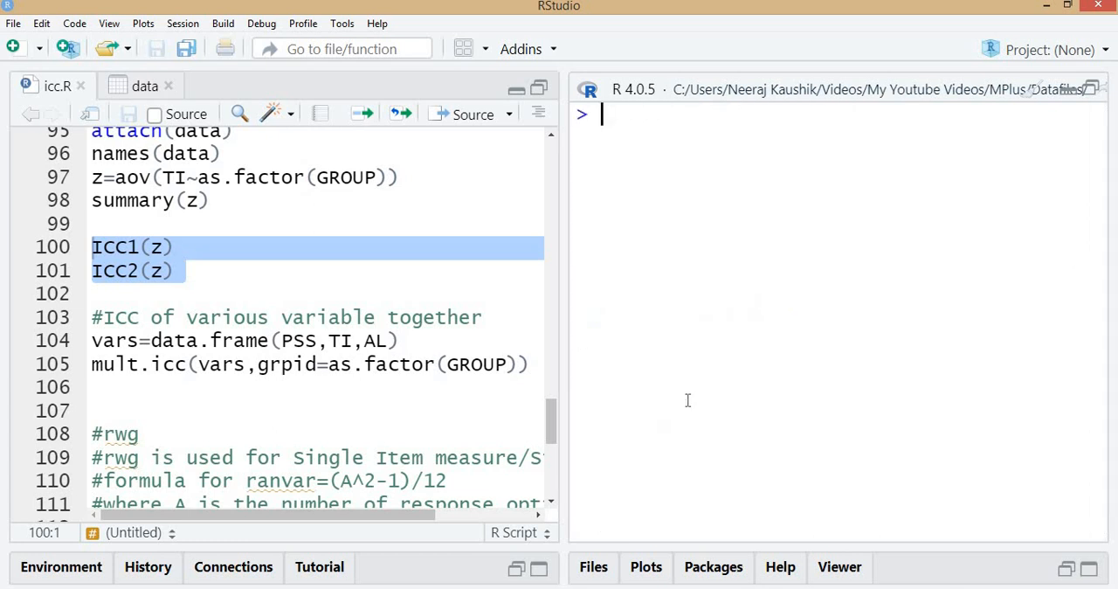
scroll(314, 229, up, 1)
click(280, 225)
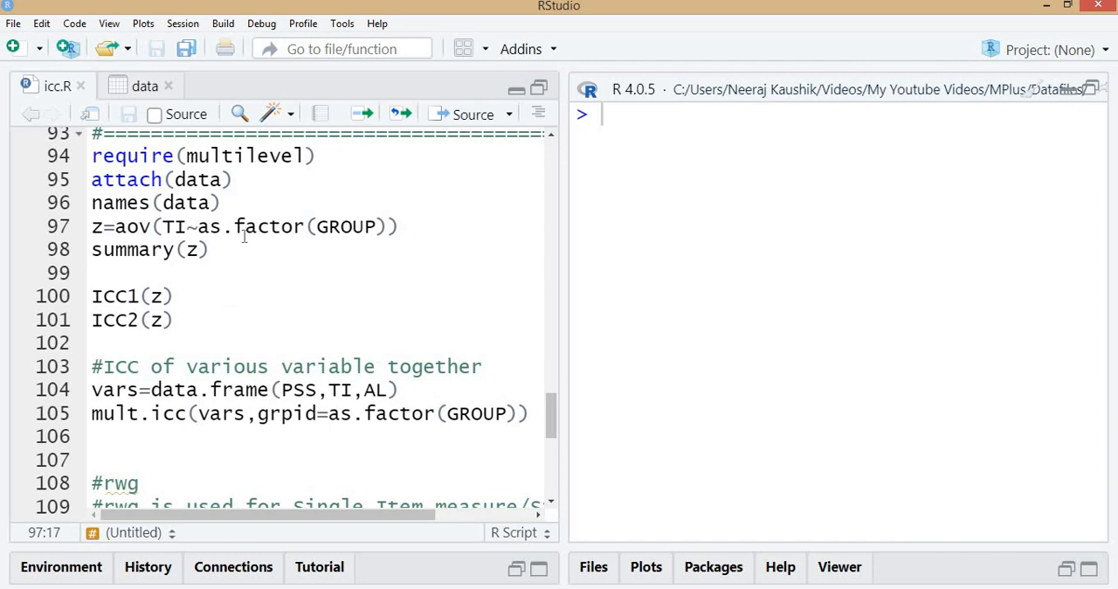
click(249, 156)
click(112, 226)
shift+click(411, 225)
click(140, 320)
scroll(231, 332, down, 2)
click(271, 314)
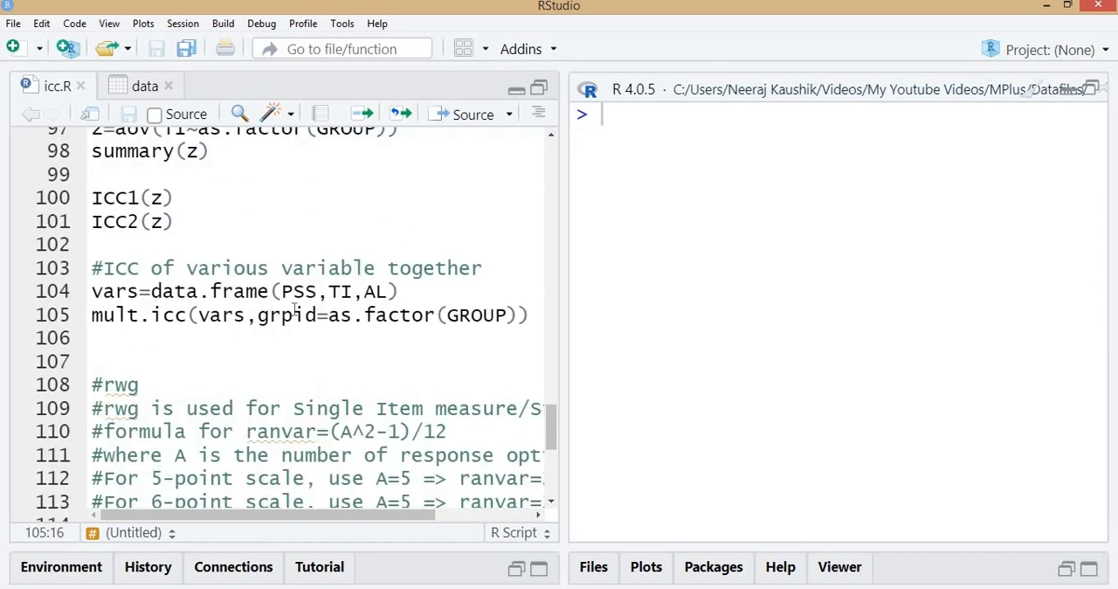
Examine the rwg section of the script and the TI, grpid and ranvar arguments of the rwg call
scroll(297, 307, down, 3)
click(156, 242)
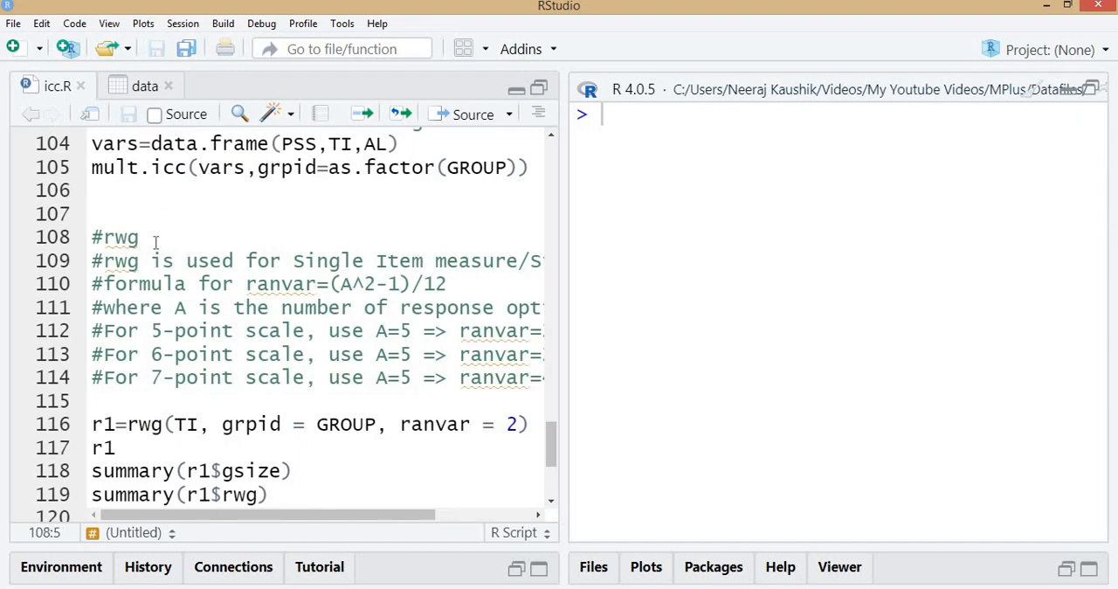
scroll(155, 242, down, 1)
click(186, 374)
click(224, 375)
drag(318, 374, 378, 375)
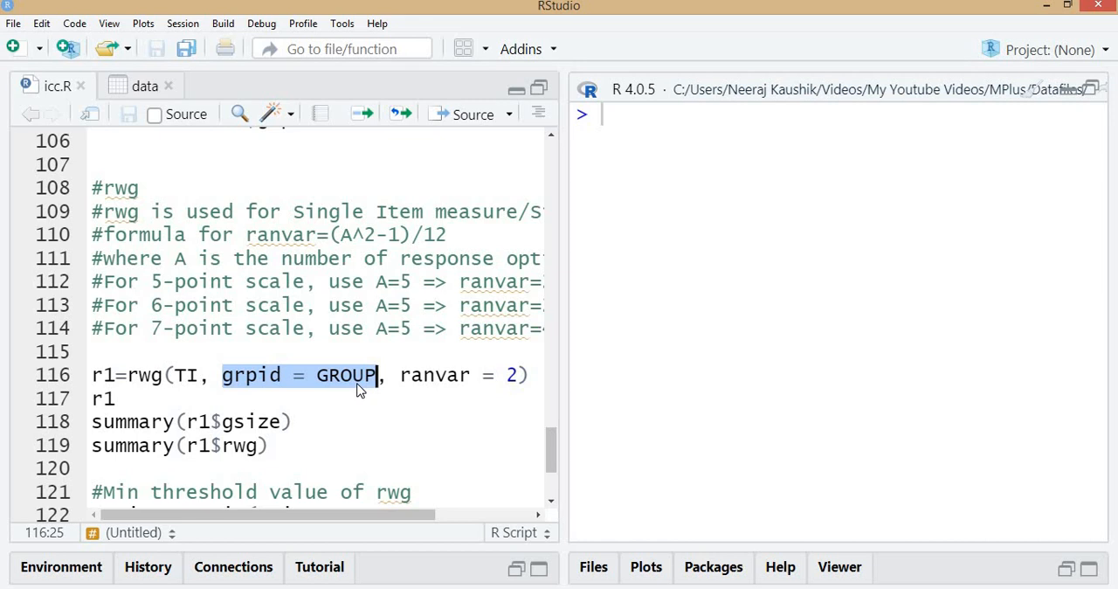
click(414, 374)
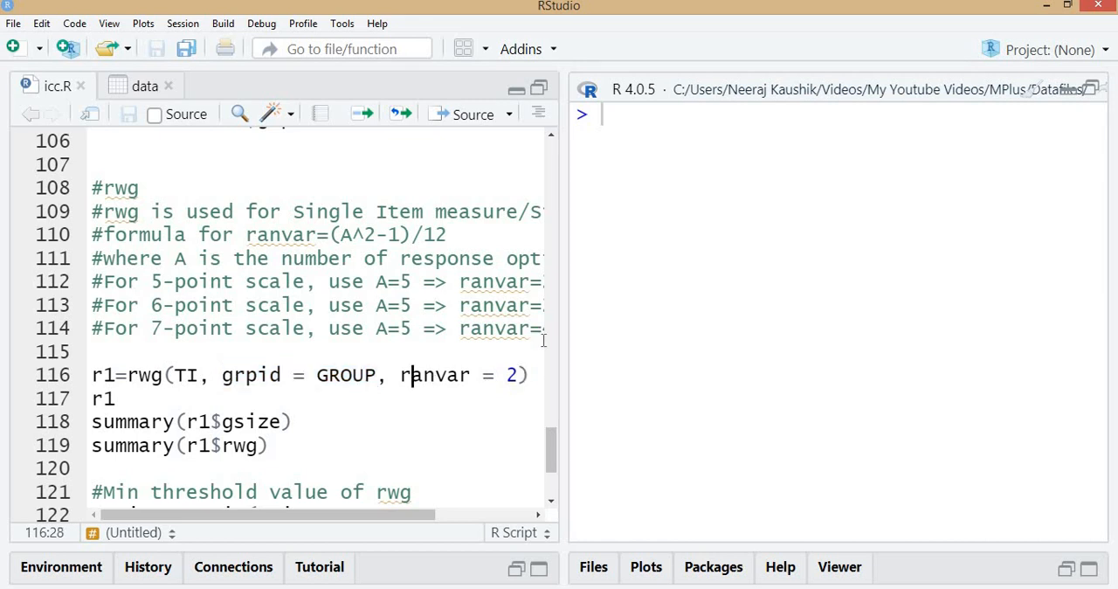
Widen the script area and study the ranvar formula and its values for 5-, 6- and 7-point scales in the comments
drag(566, 297, 758, 378)
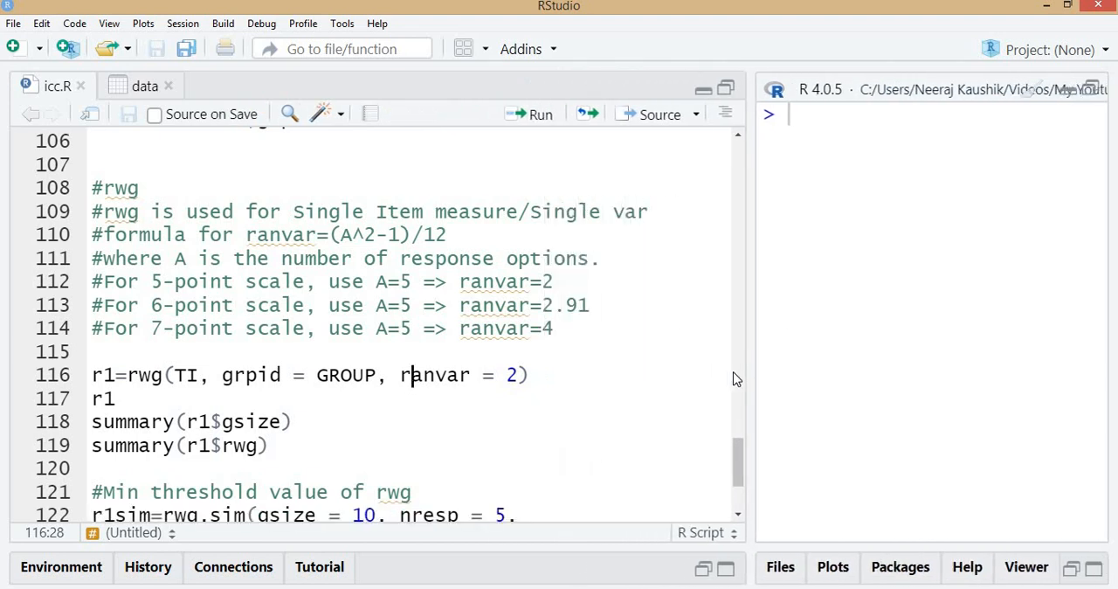
click(341, 235)
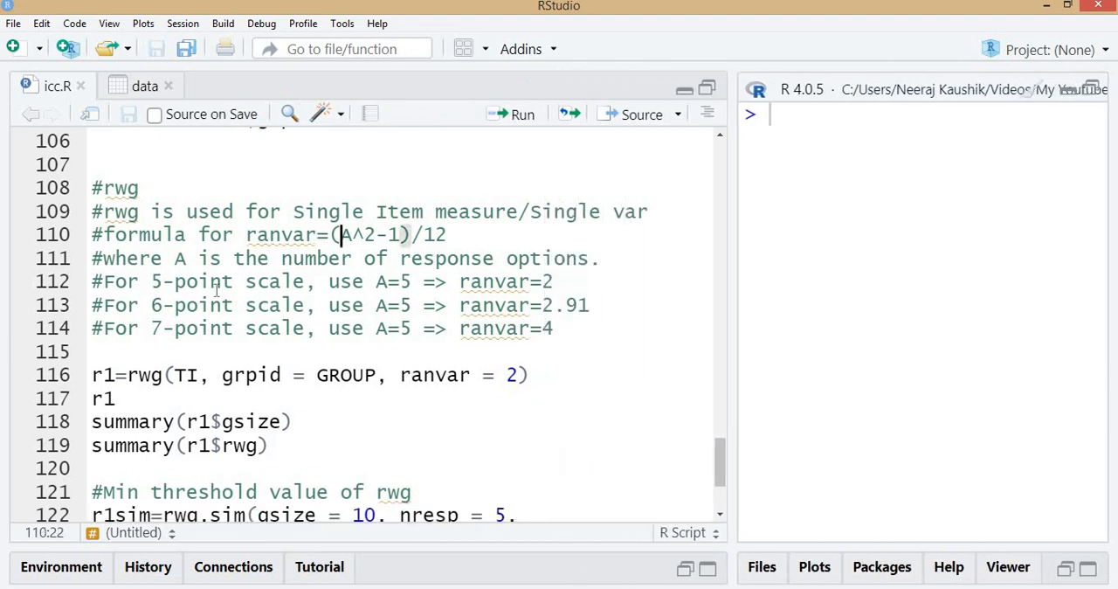
click(150, 281)
drag(150, 281, 307, 285)
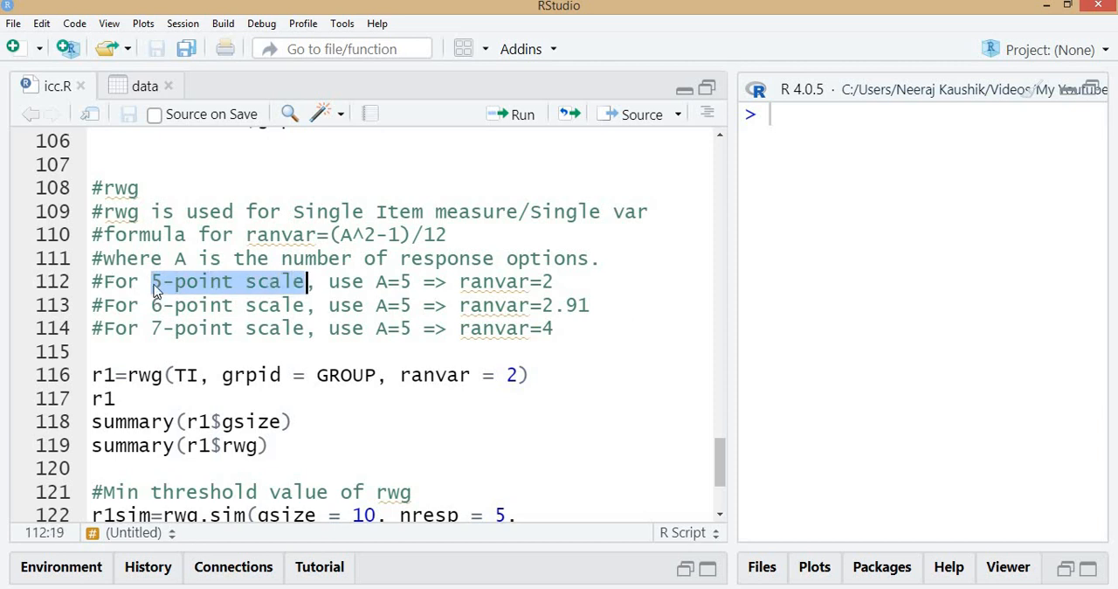
drag(341, 234, 461, 234)
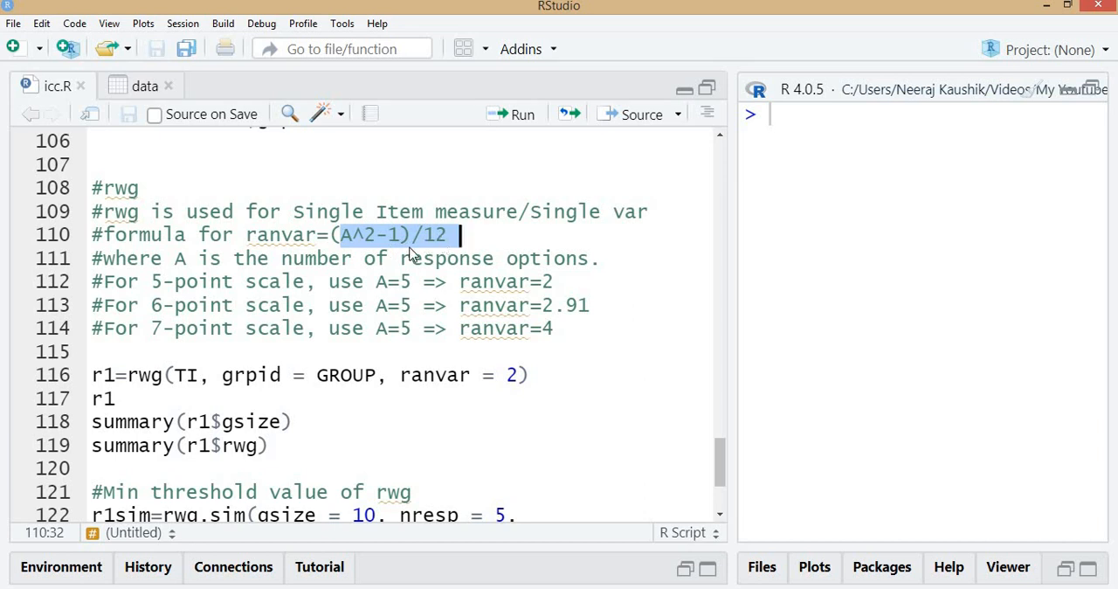
click(345, 241)
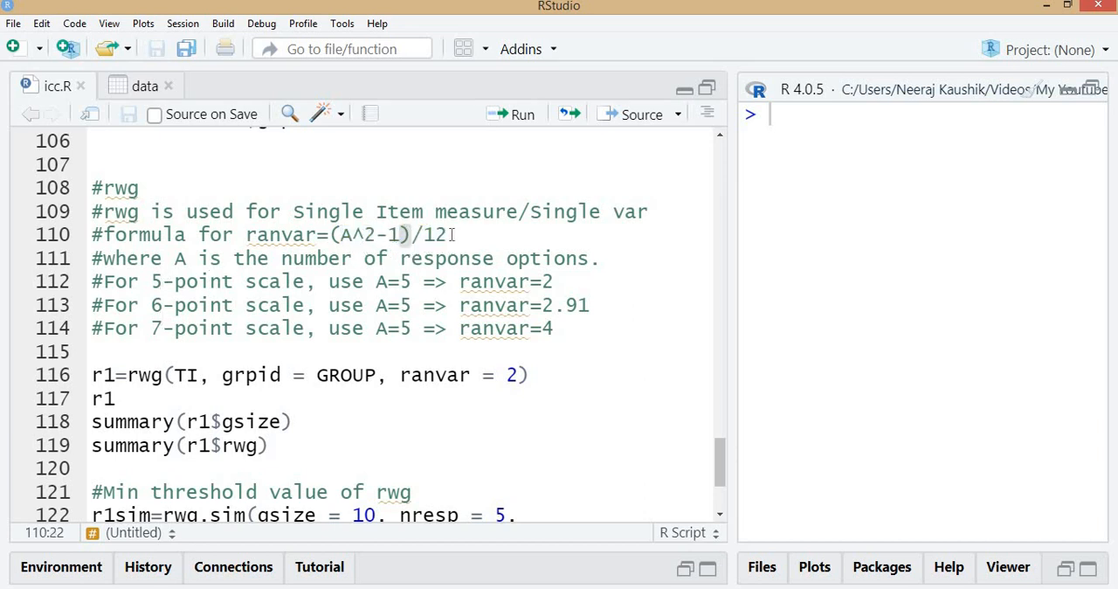
drag(554, 281, 461, 281)
drag(381, 375, 519, 375)
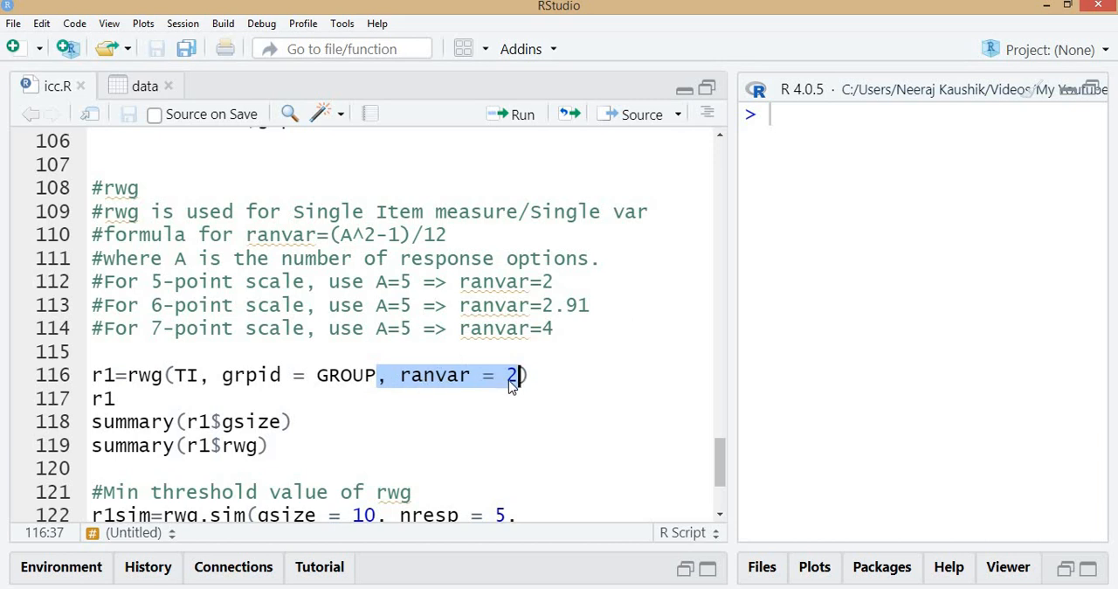
drag(138, 328, 556, 328)
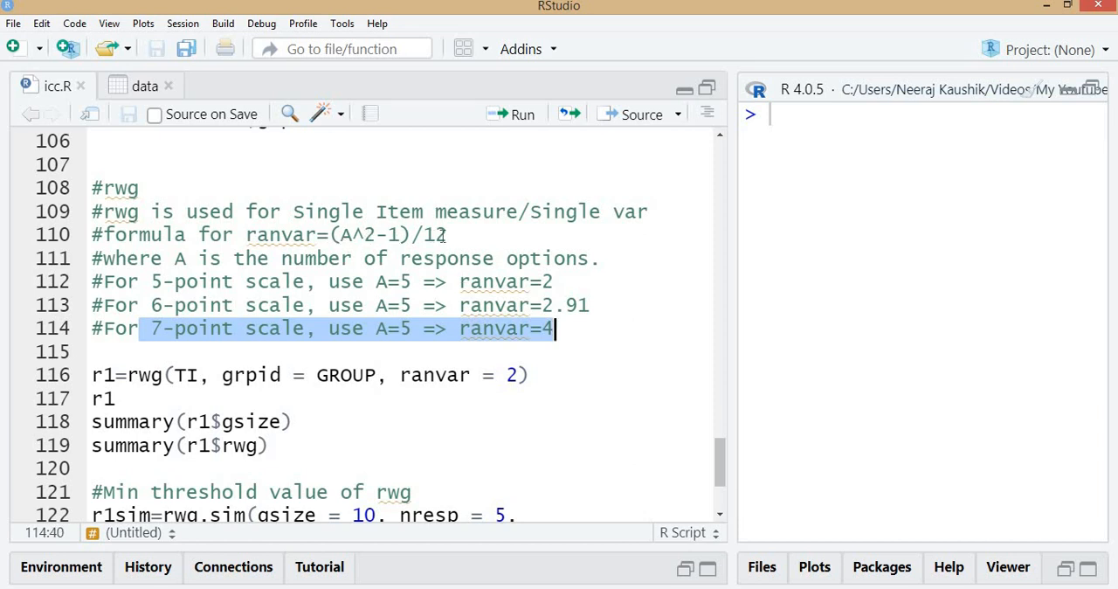
click(556, 327)
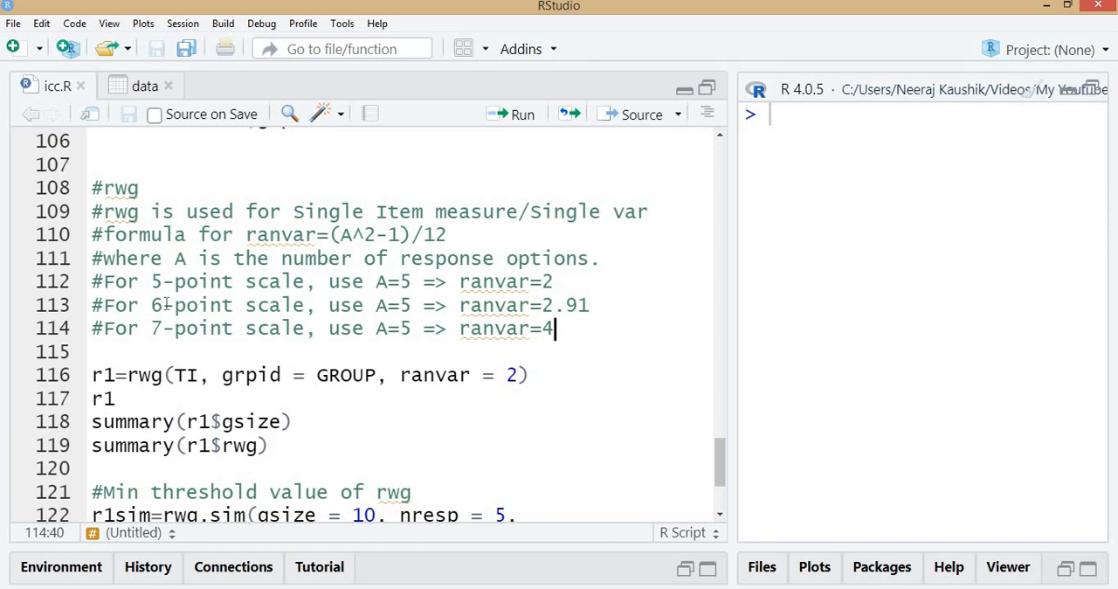
drag(304, 235, 461, 235)
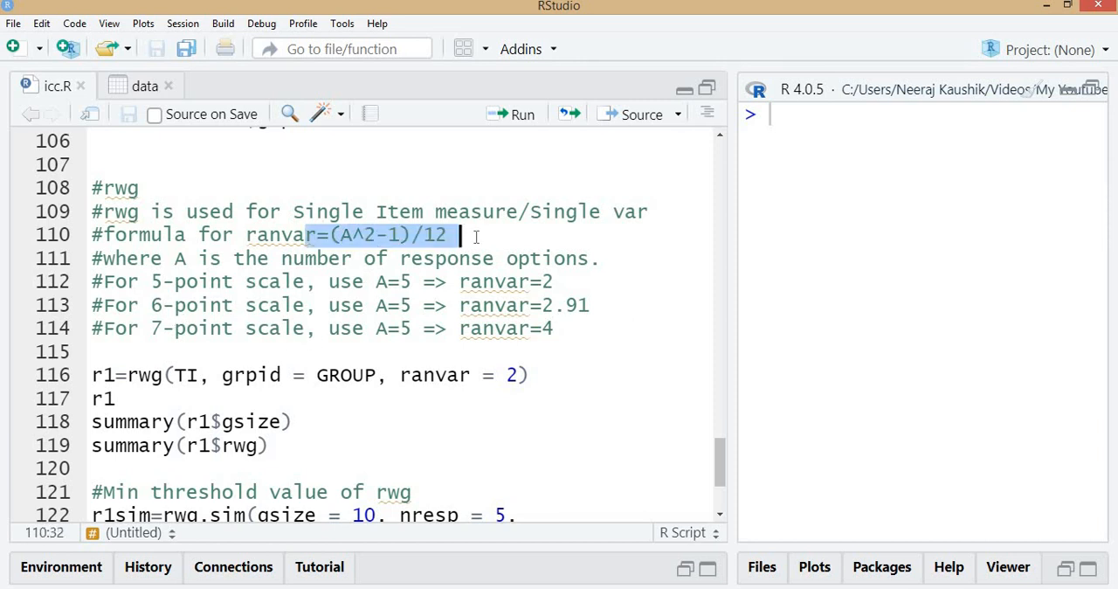
Run r1=rwg(TI, grpid = GROUP, ranvar = 2), widen the console and print r1
drag(401, 374, 520, 374)
click(556, 374)
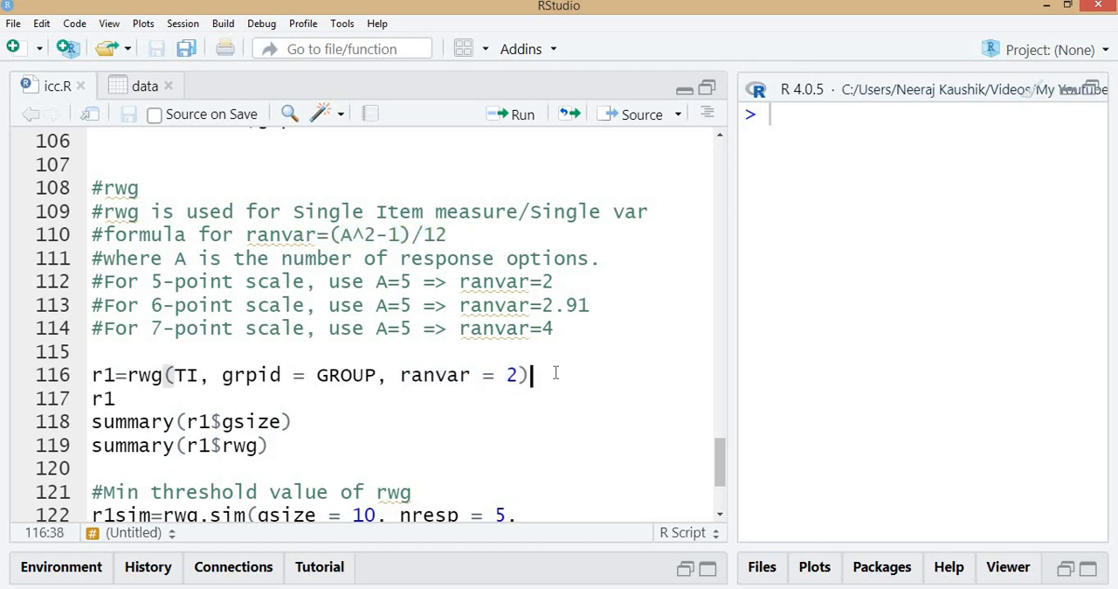
key(ctrl+Return)
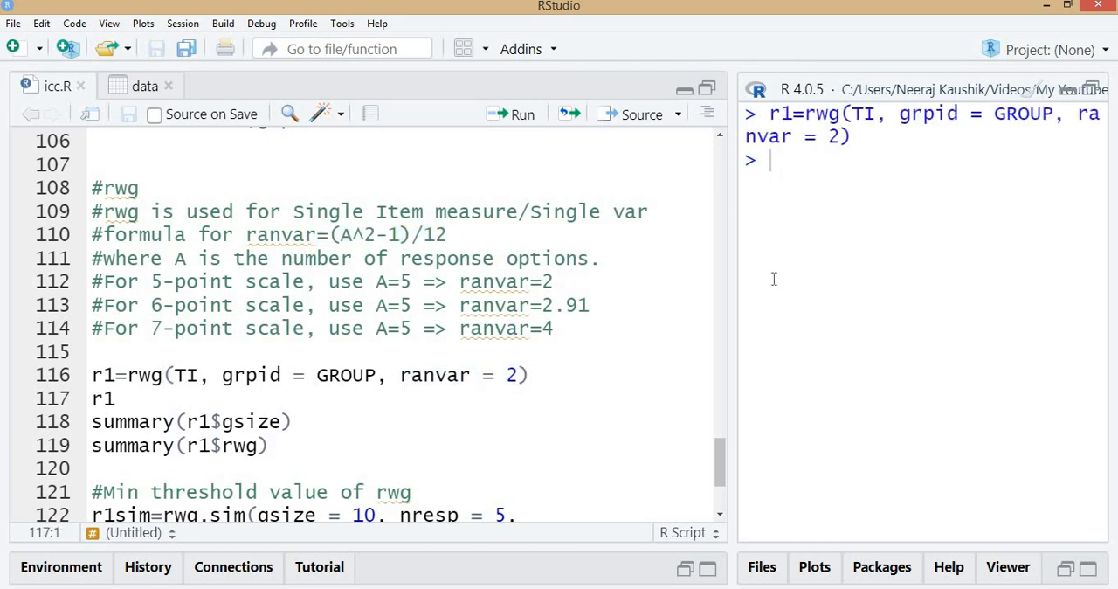
drag(733, 242, 500, 289)
key(ctrl+Return)
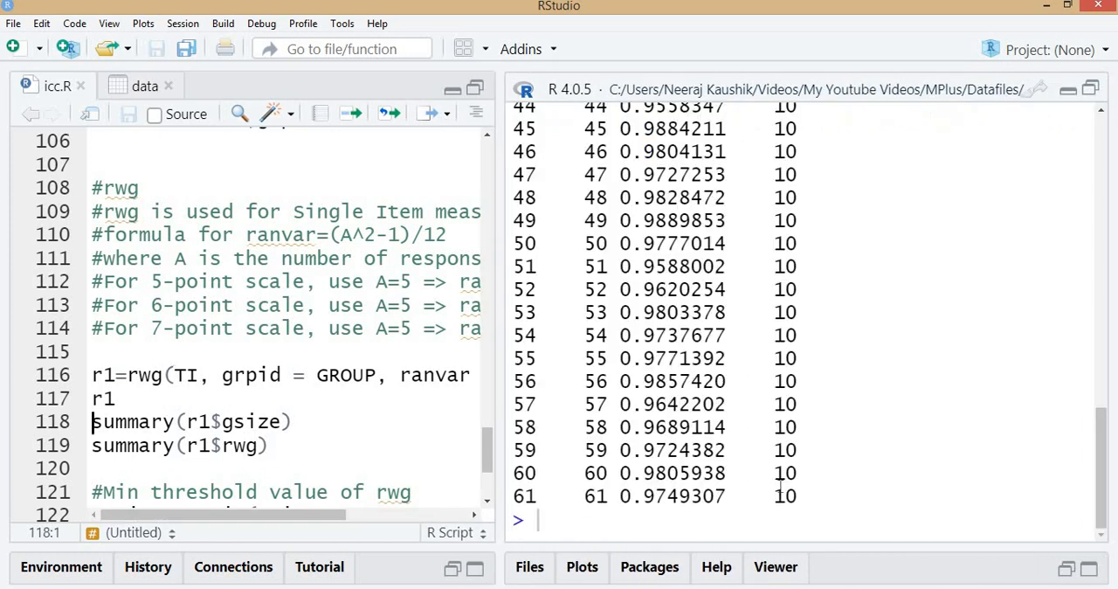
Review the printed rwg values and group sizes from the first group to the last
drag(1103, 477, 1103, 187)
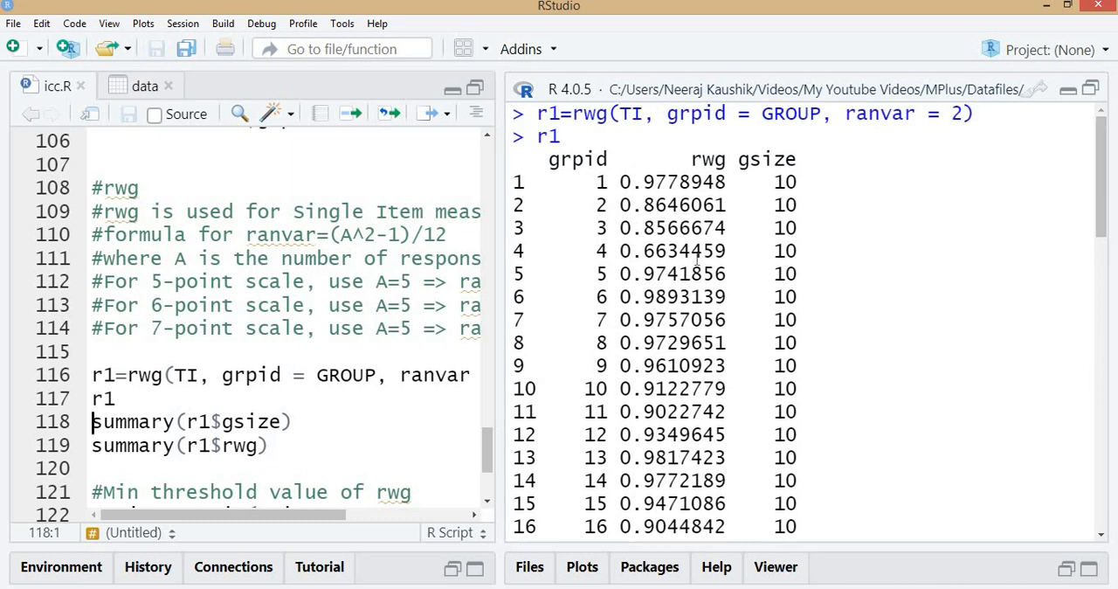
scroll(812, 293, down, 3)
scroll(812, 297, down, 12)
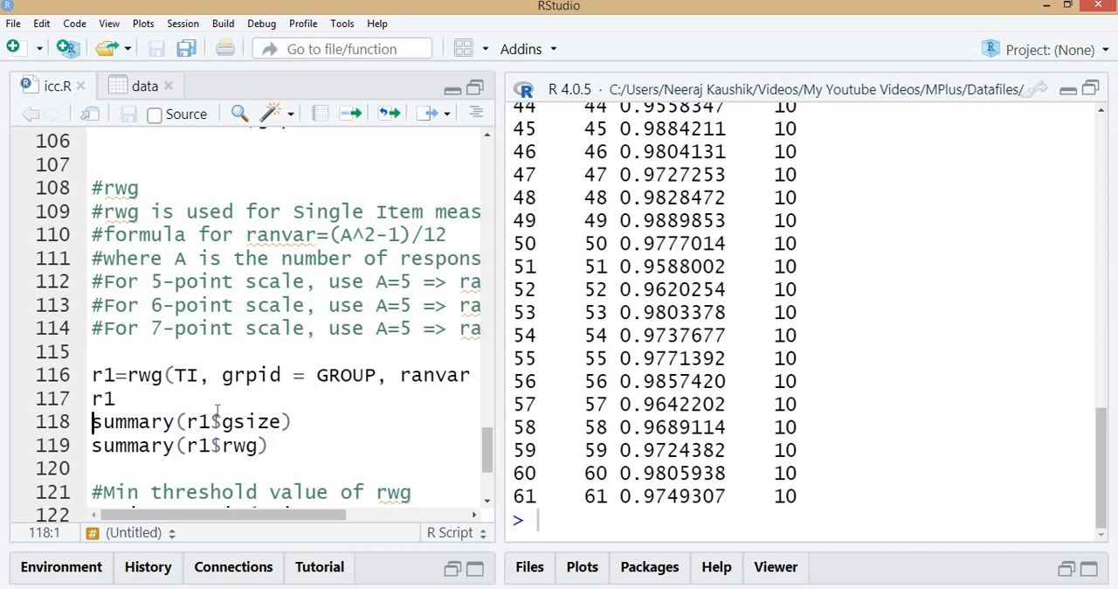
List the components of r1 by extending its script line to r1$, and delete that line from the script
scroll(192, 349, down, 2)
click(200, 323)
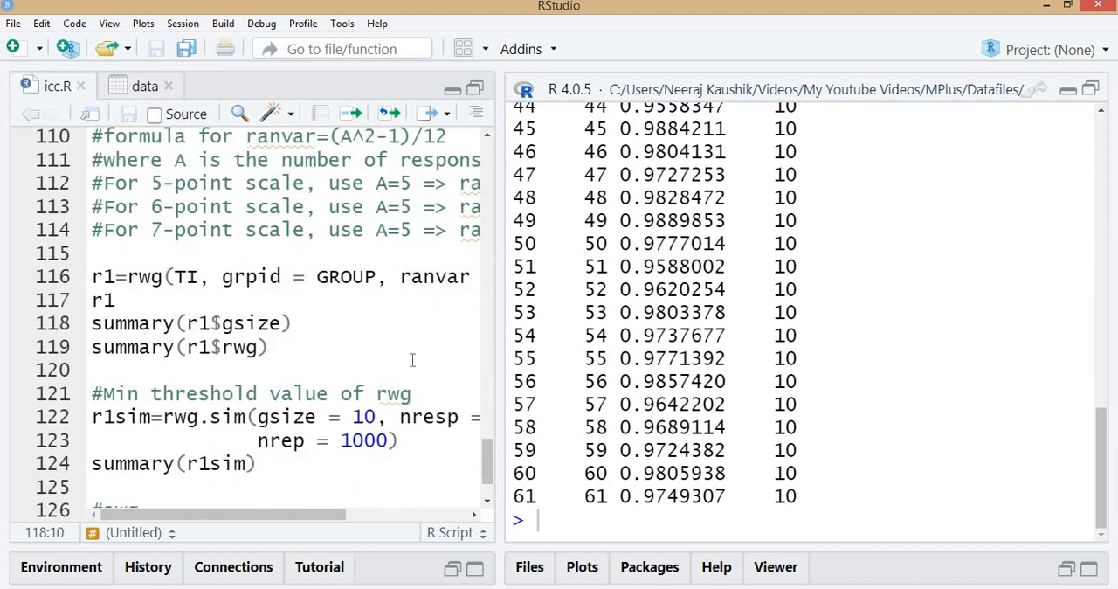
click(147, 300)
text($)
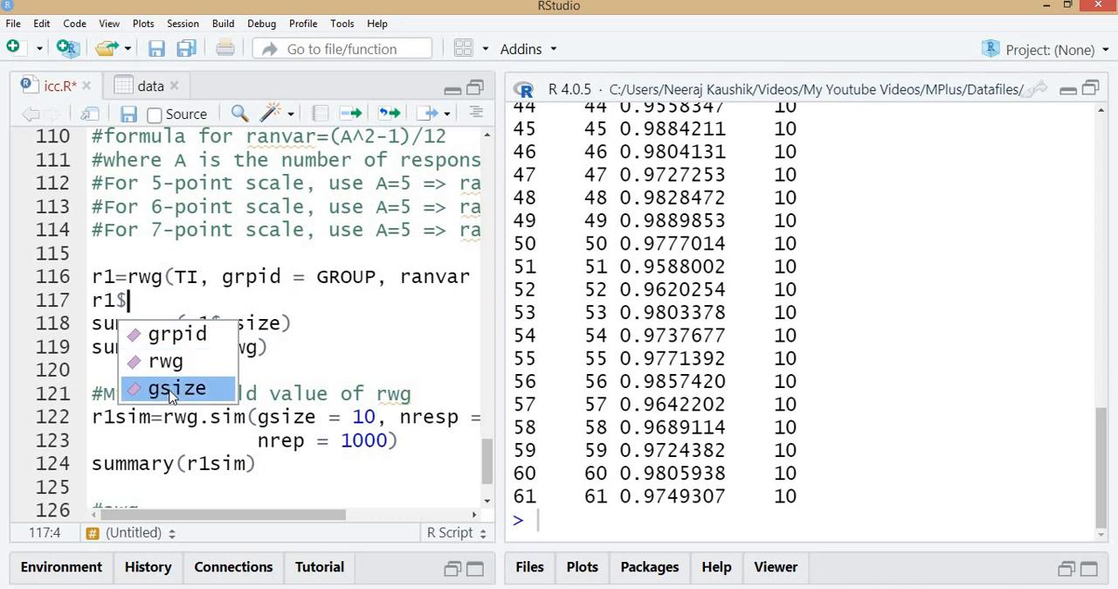
key(Escape)
key(BackSpace)
key(BackSpace)
key(BackSpace)
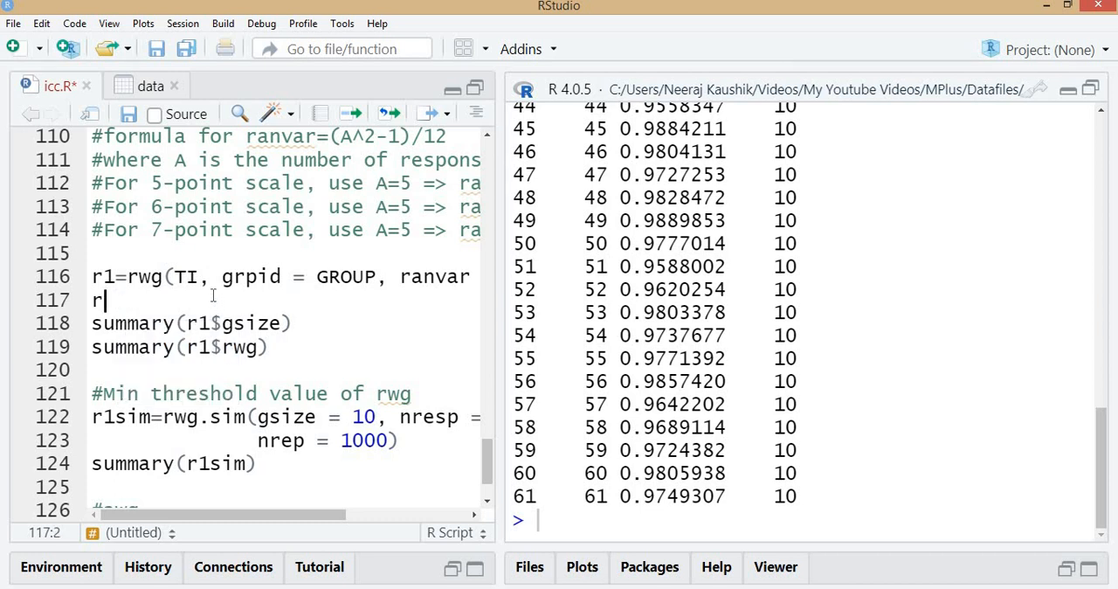
key(BackSpace)
key(Right)
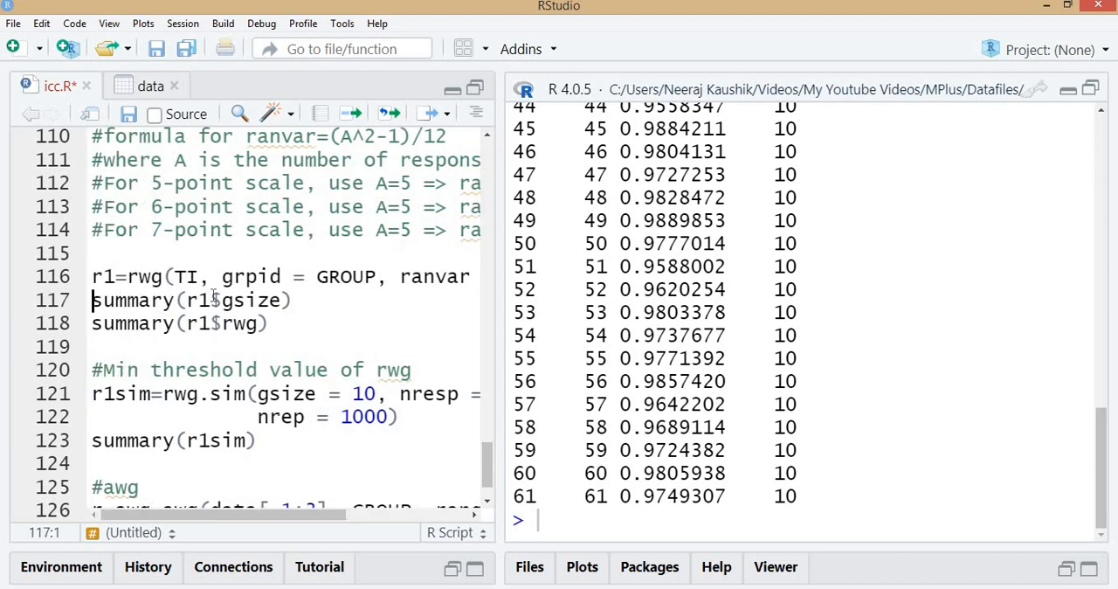
Run summary(r1$gsize) and summary(r1$rwg), and highlight the mean rwg in the output
key(ctrl+Return)
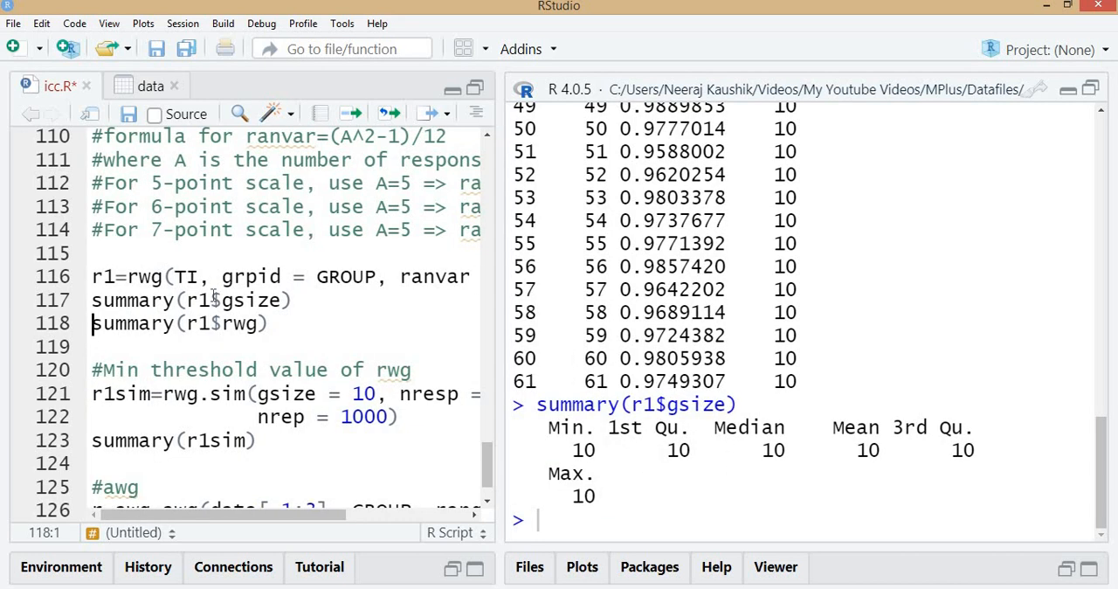
key(ctrl+Return)
drag(805, 450, 871, 461)
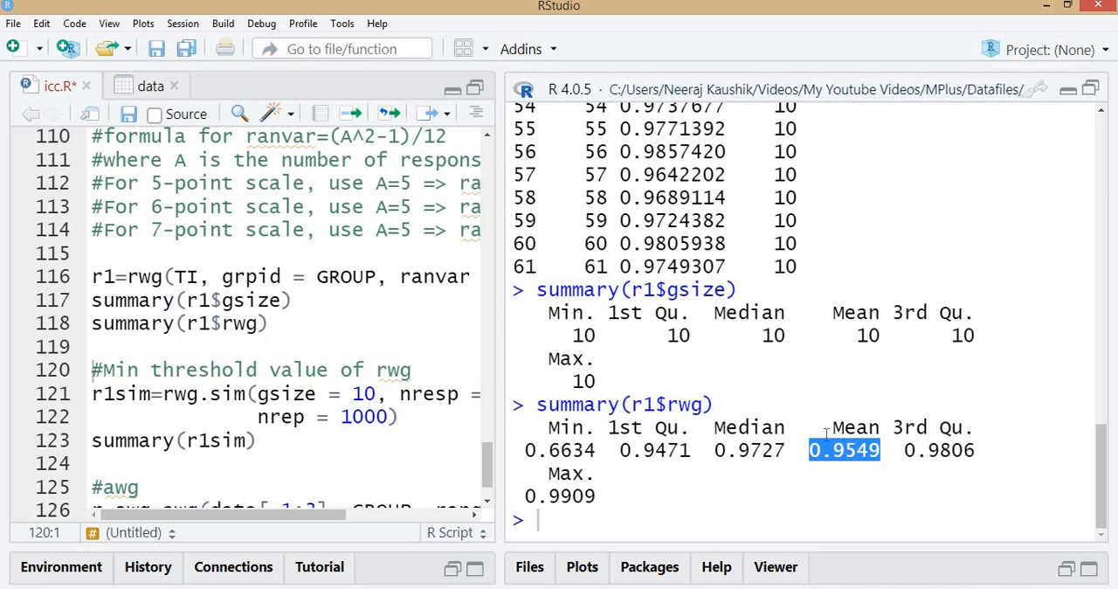
click(853, 470)
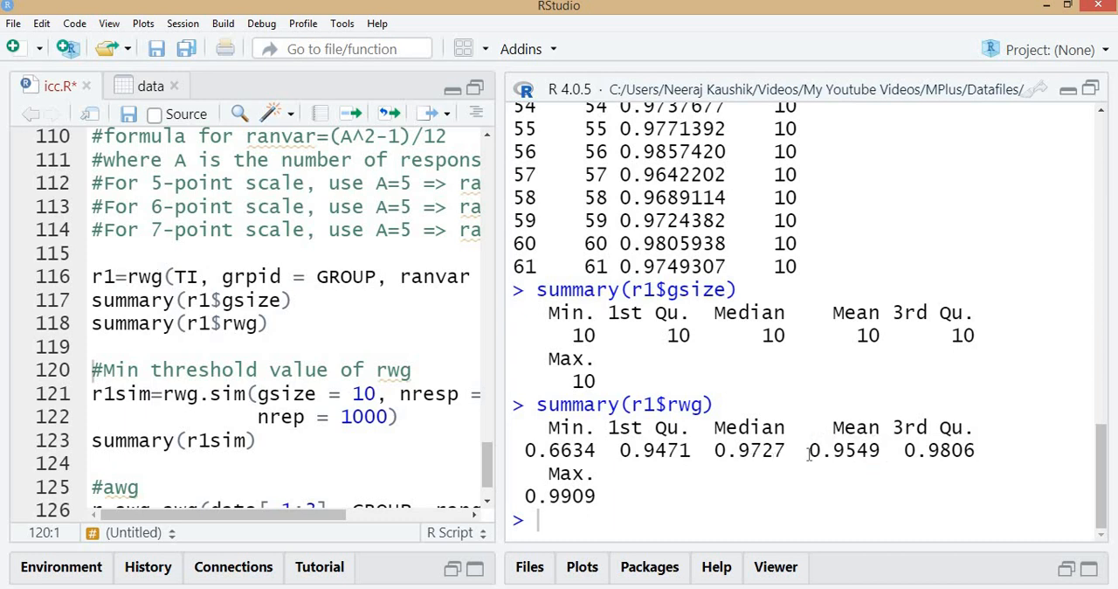
drag(810, 450, 891, 450)
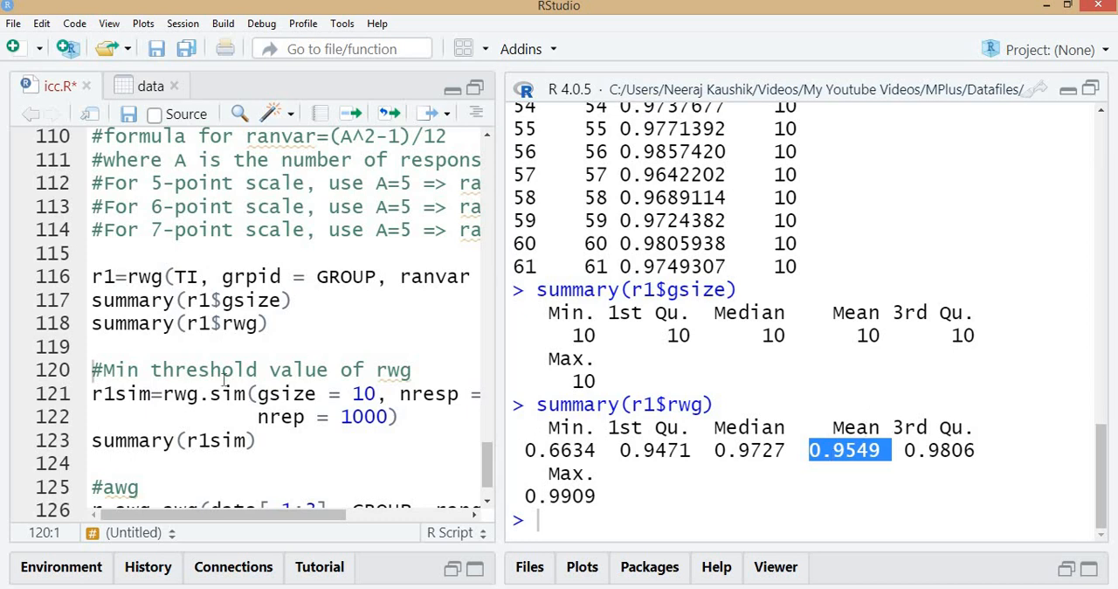
Put the nresp = 5 argument of the rwg.sim call on its own line
scroll(199, 386, down, 1)
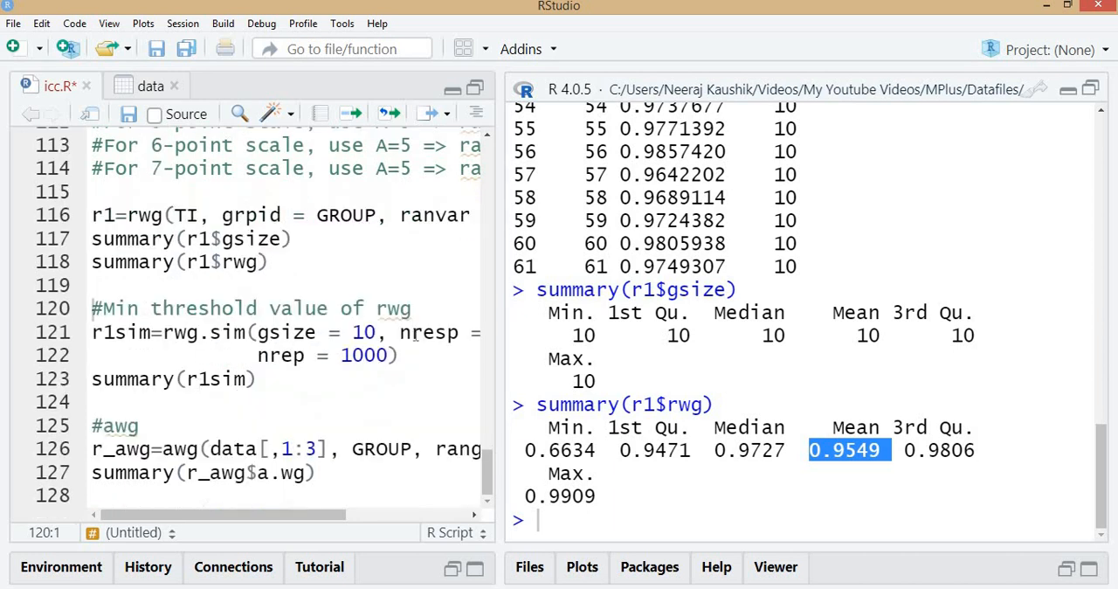
click(401, 332)
key(Return)
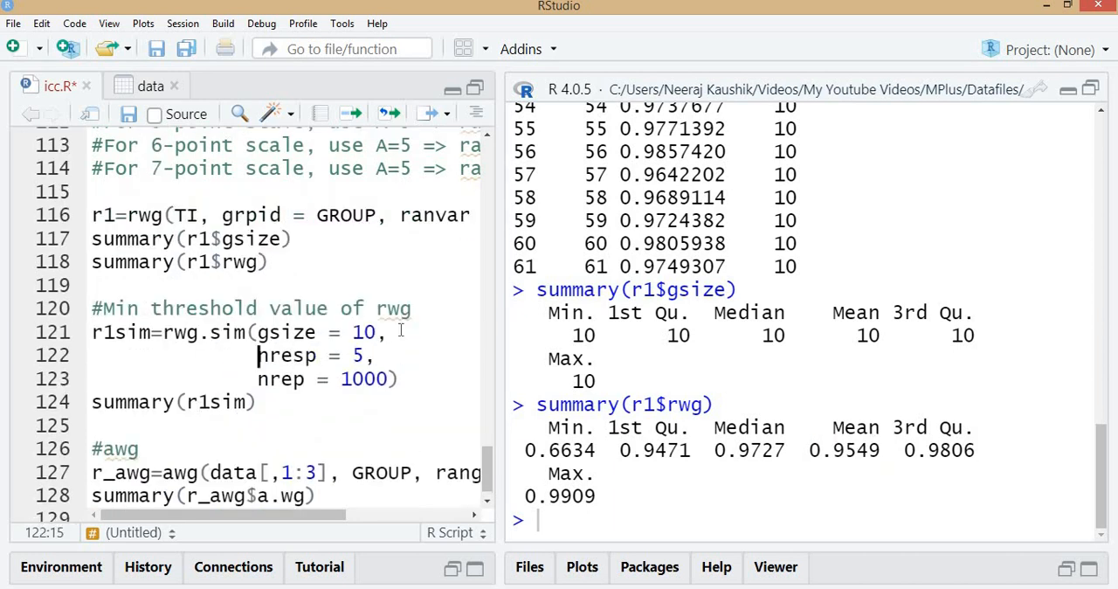
Examine the gsize, nresp and nrep arguments of the rwg.sim call
click(281, 239)
drag(257, 356, 367, 359)
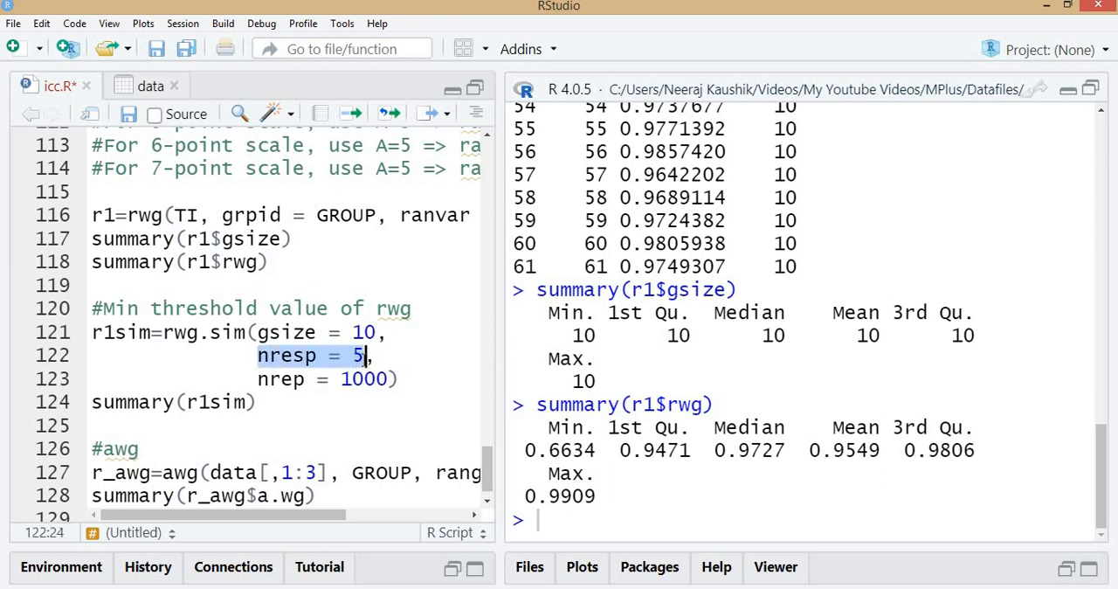
click(268, 378)
drag(394, 379, 391, 378)
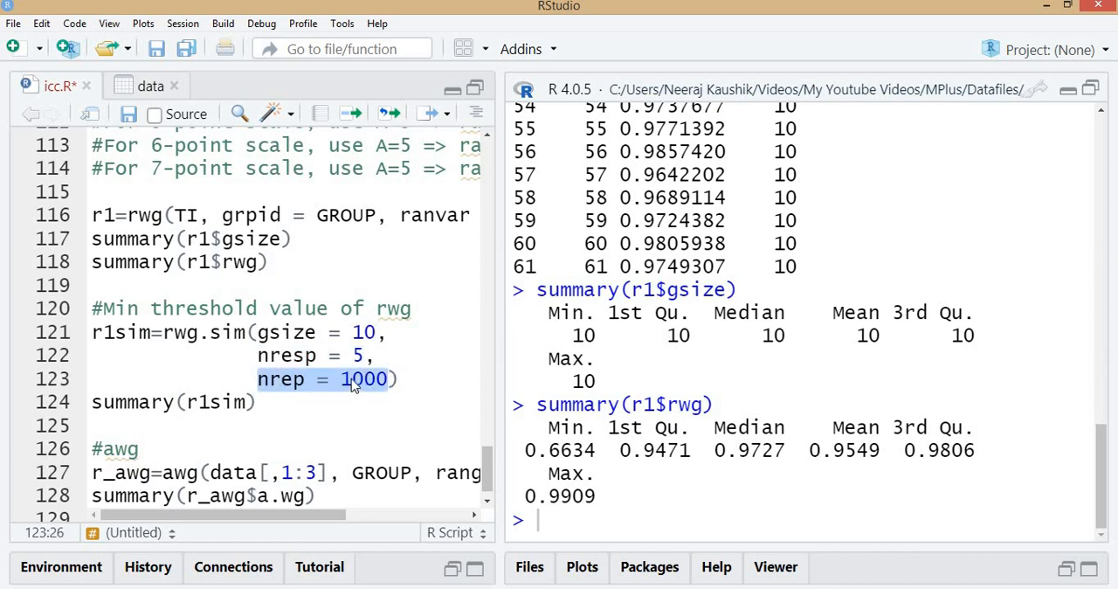
click(353, 379)
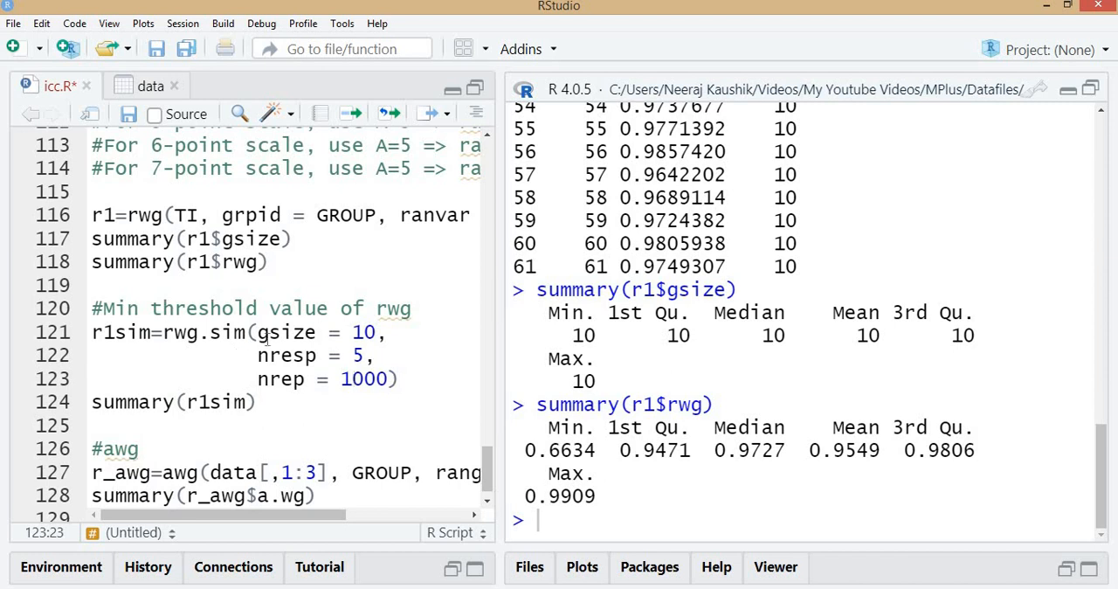
drag(258, 332, 377, 332)
drag(259, 357, 390, 356)
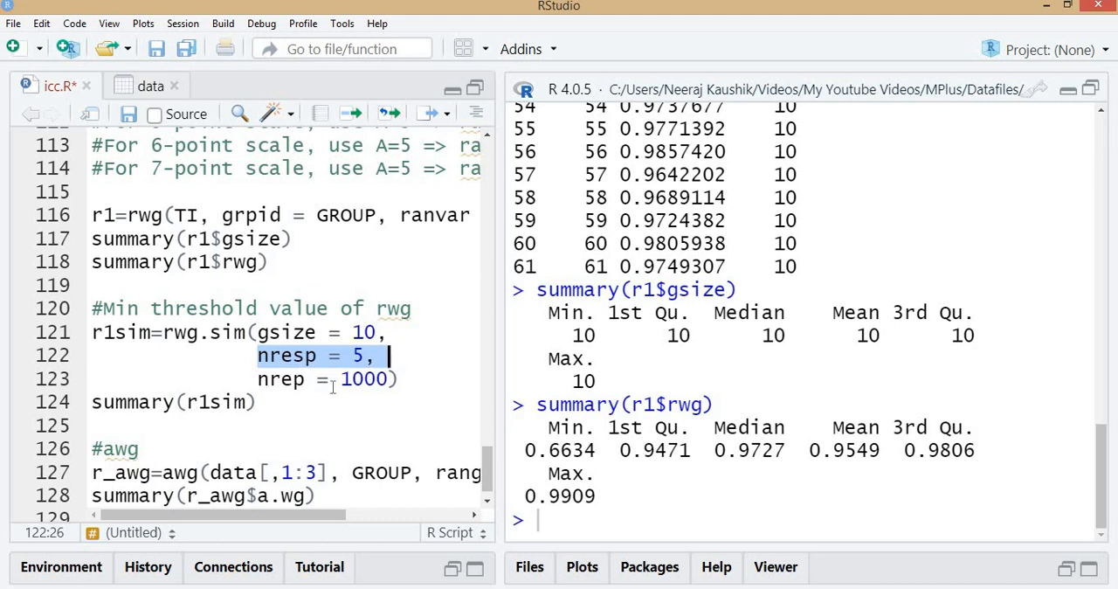
drag(259, 379, 391, 379)
click(294, 332)
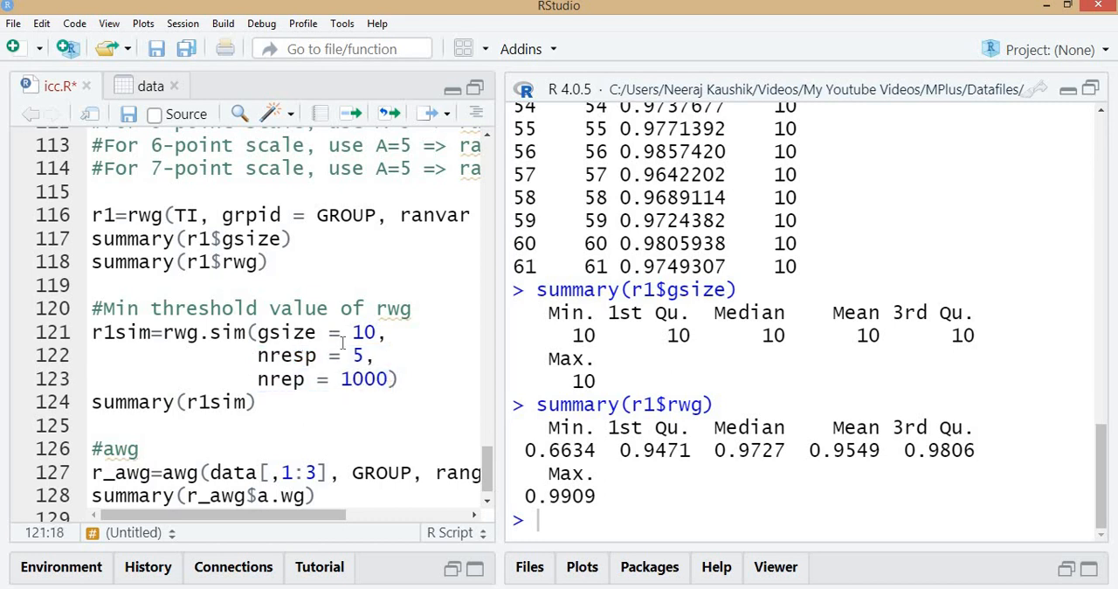
Run the rwg.sim simulation with gsize 10, nresp 5 and nrep 1000, summarise r1sim, and highlight the rwg.95 value
key(ctrl+Return)
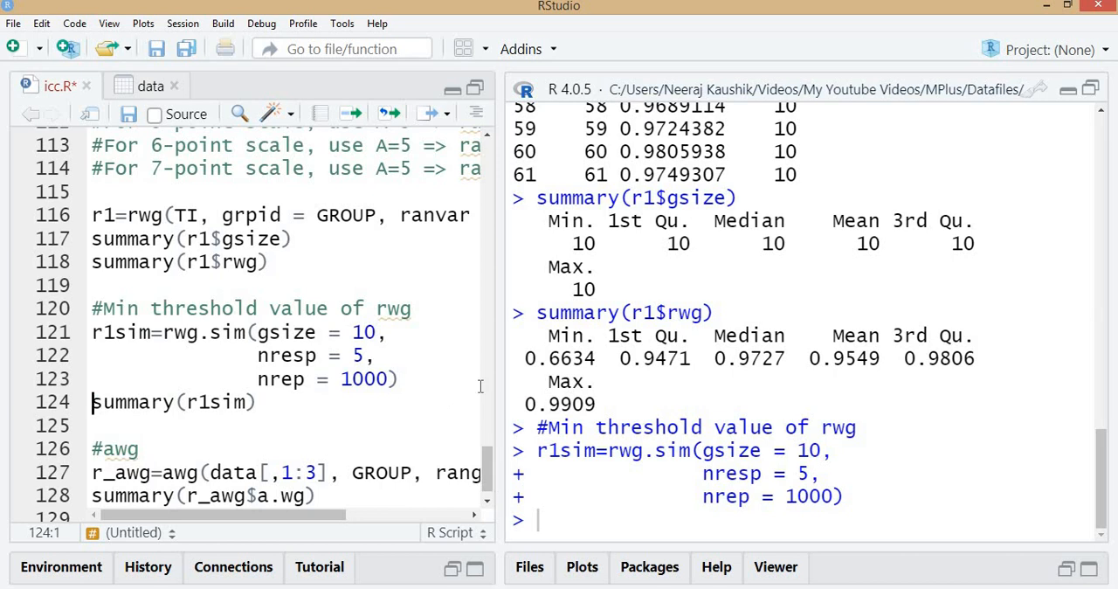
key(ctrl+Return)
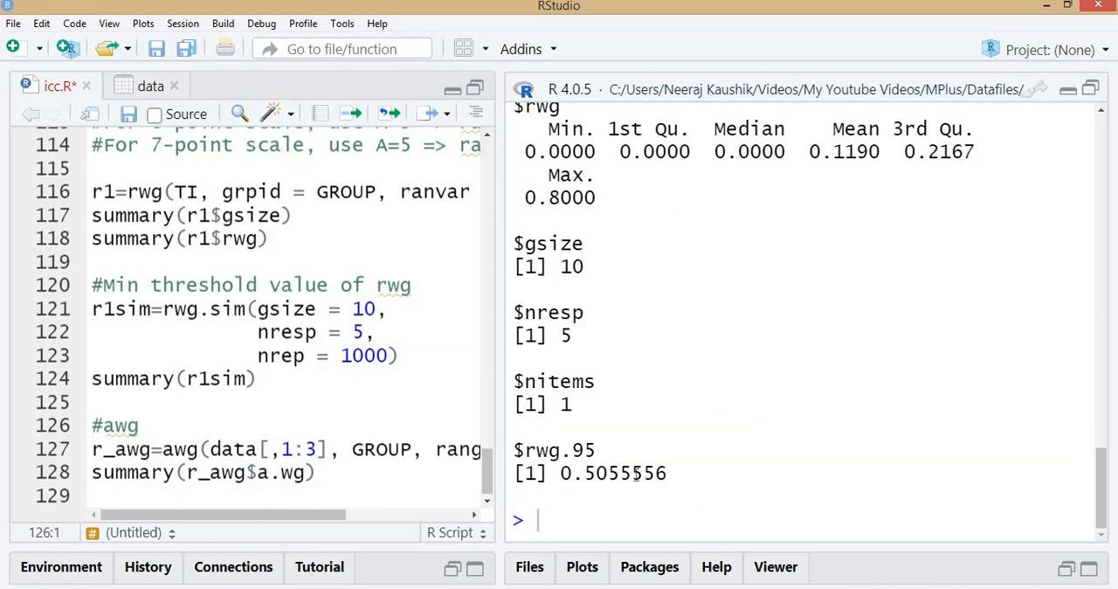
drag(562, 474, 675, 471)
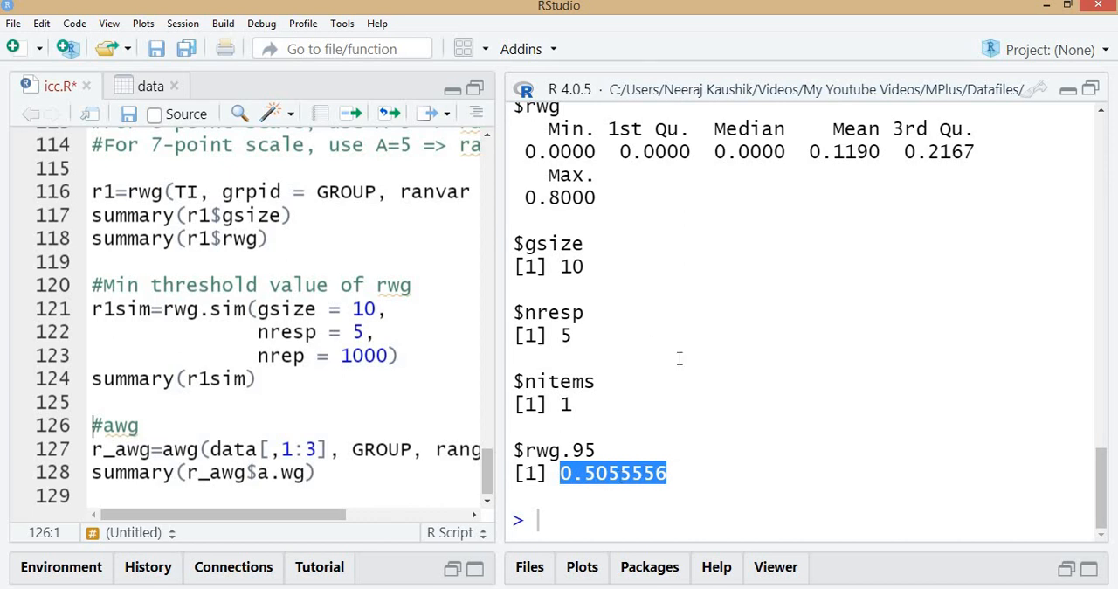
Rerun summary(r1$rwg) and compare its mean and median with the simulated rwg.95 threshold by highlighting the values
click(267, 244)
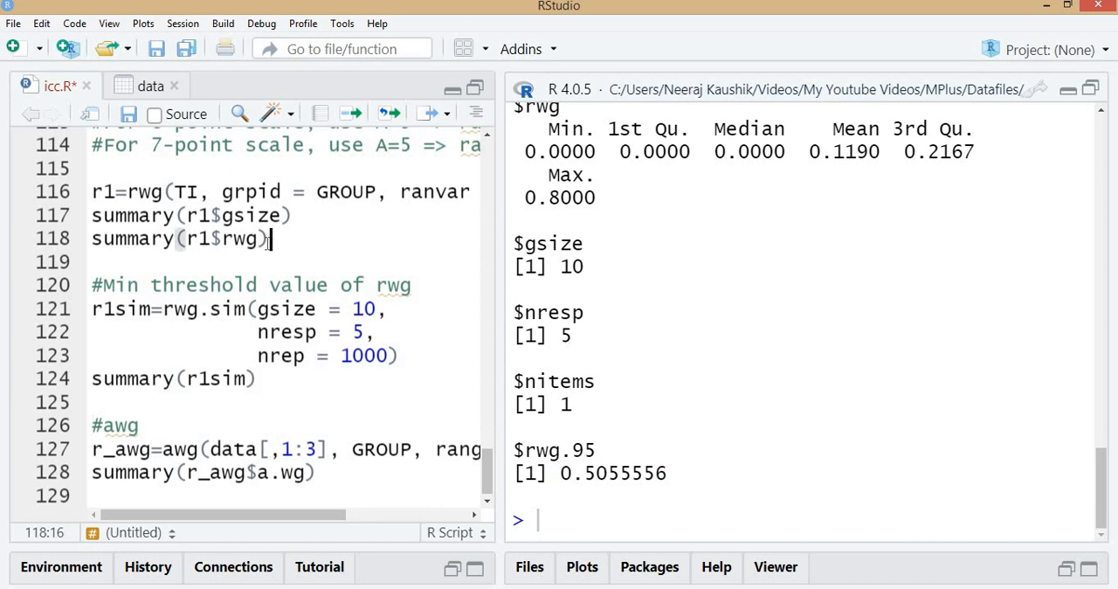
key(ctrl+Return)
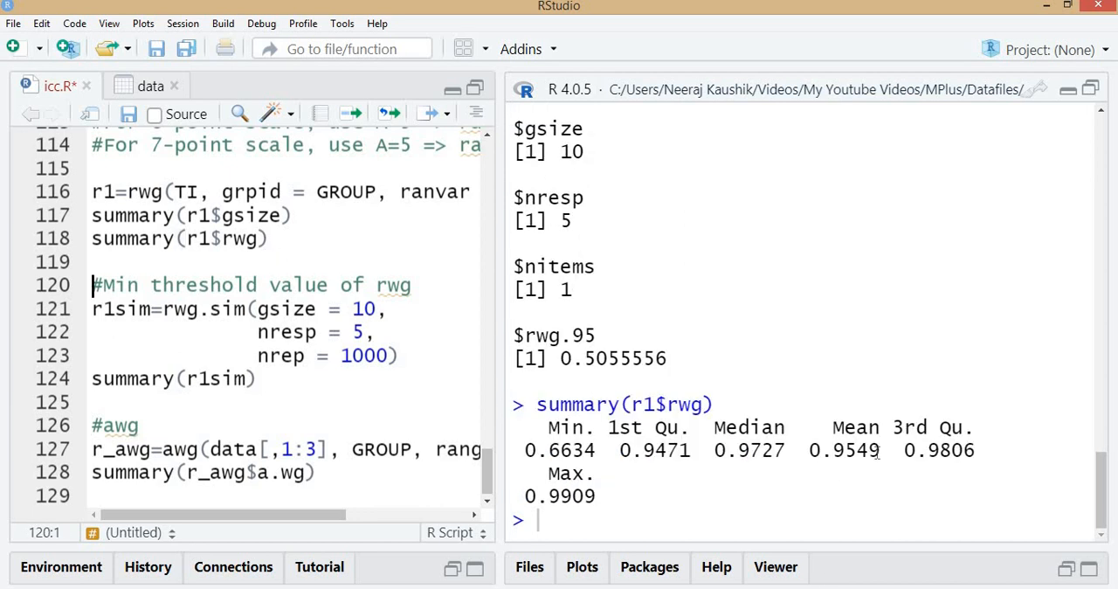
drag(562, 352, 690, 358)
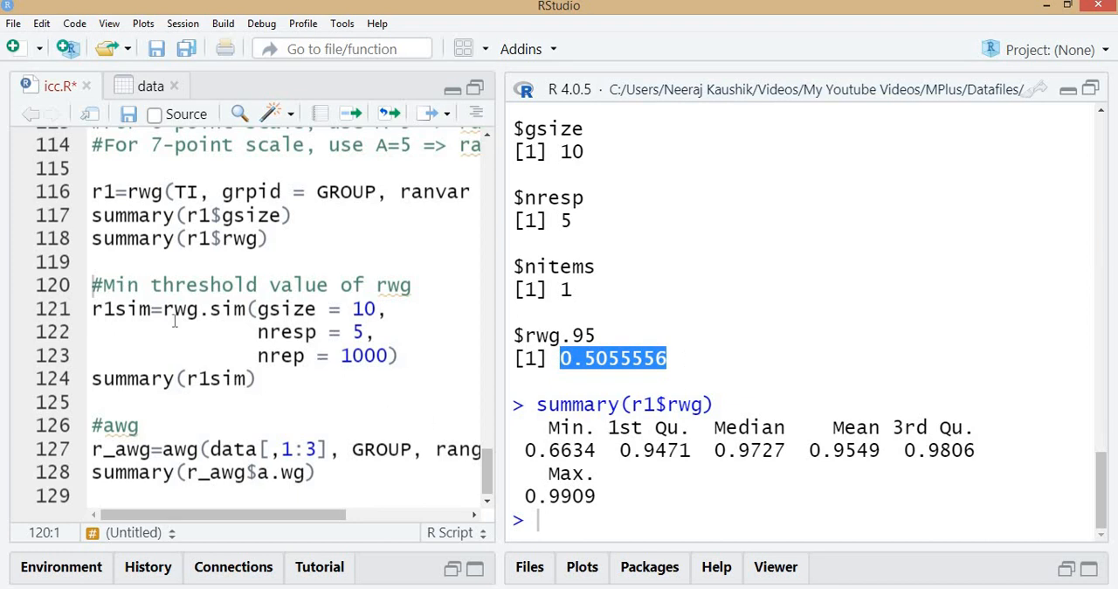
drag(150, 308, 402, 356)
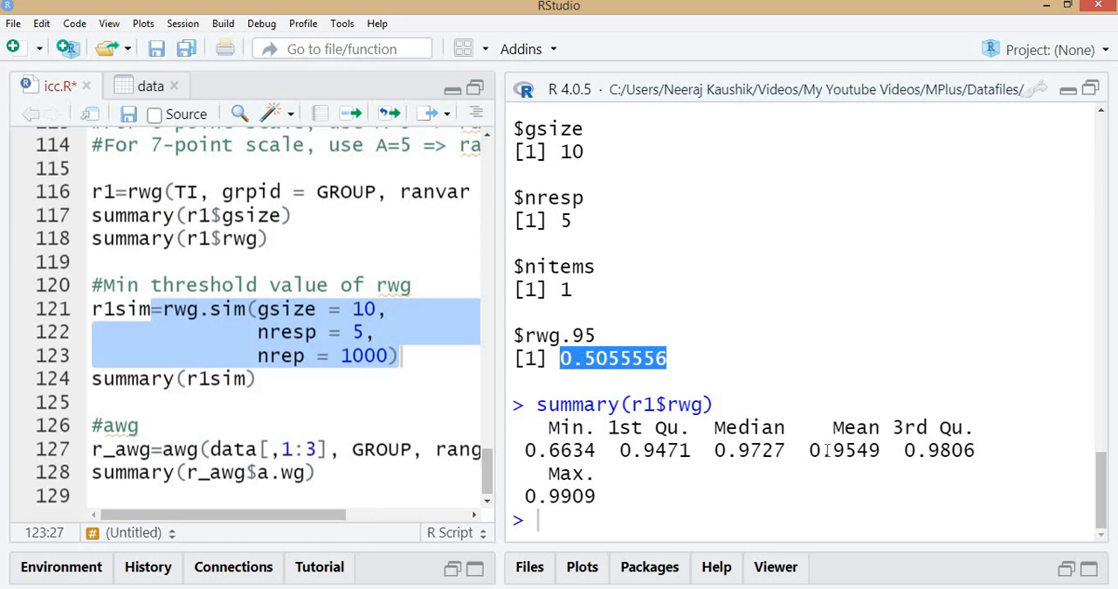
drag(811, 450, 880, 451)
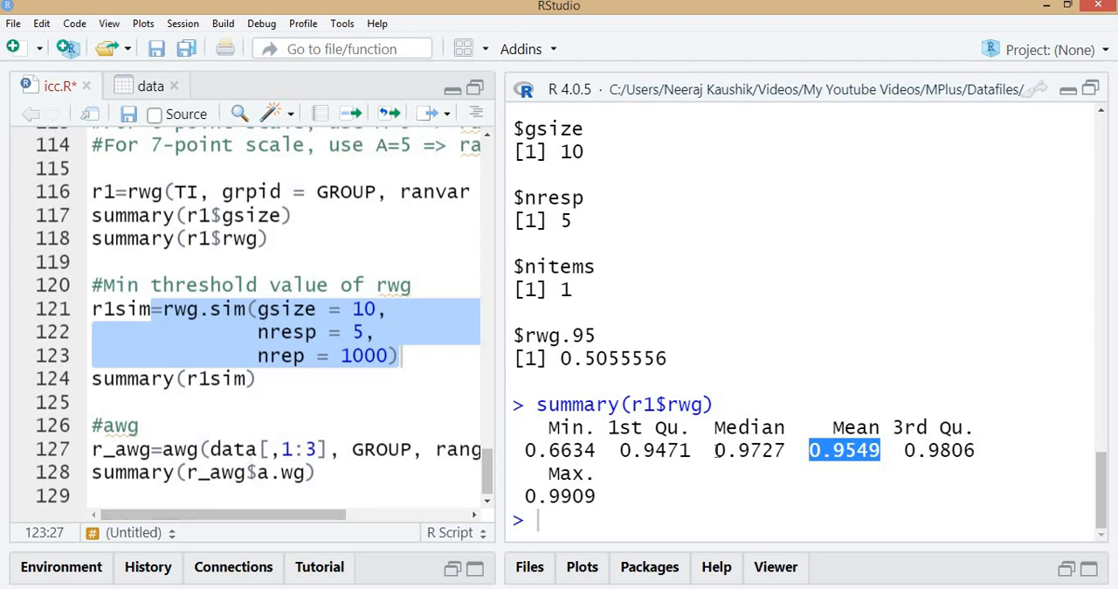
drag(714, 450, 832, 451)
Switch to the PowerPoint slide show to check the Reporting in Papers slide, then return to RStudio
mouse_move(525, 543)
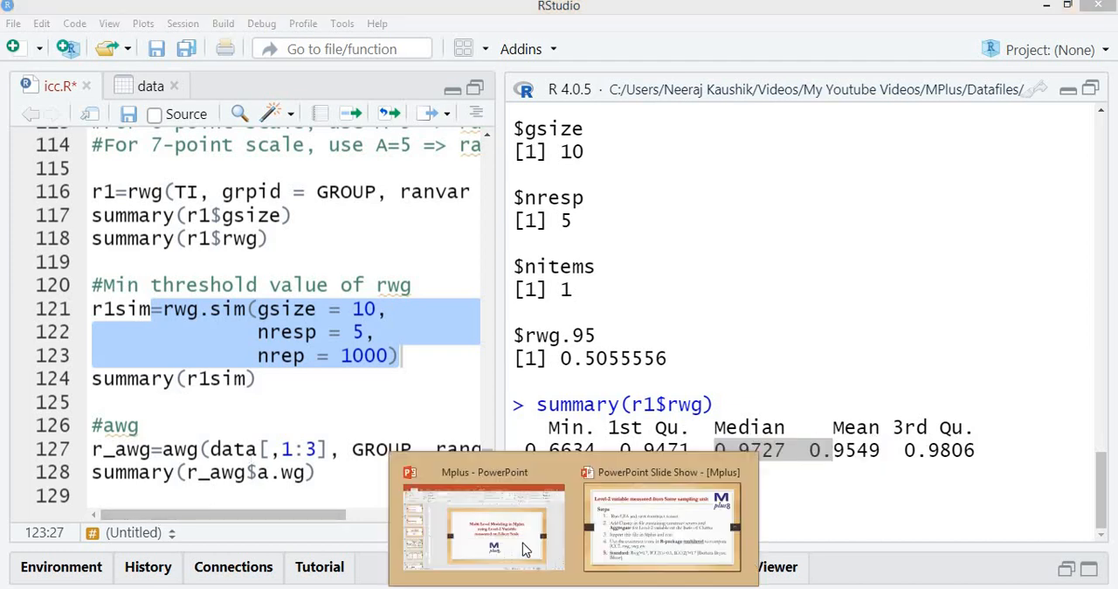
click(628, 540)
key(Left)
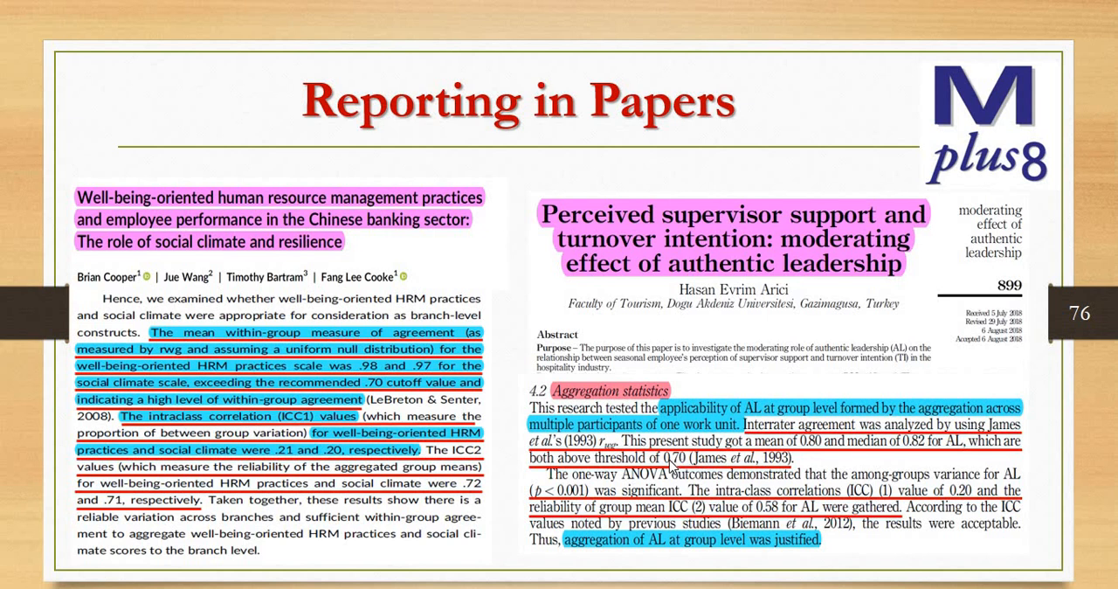
key(alt+Tab)
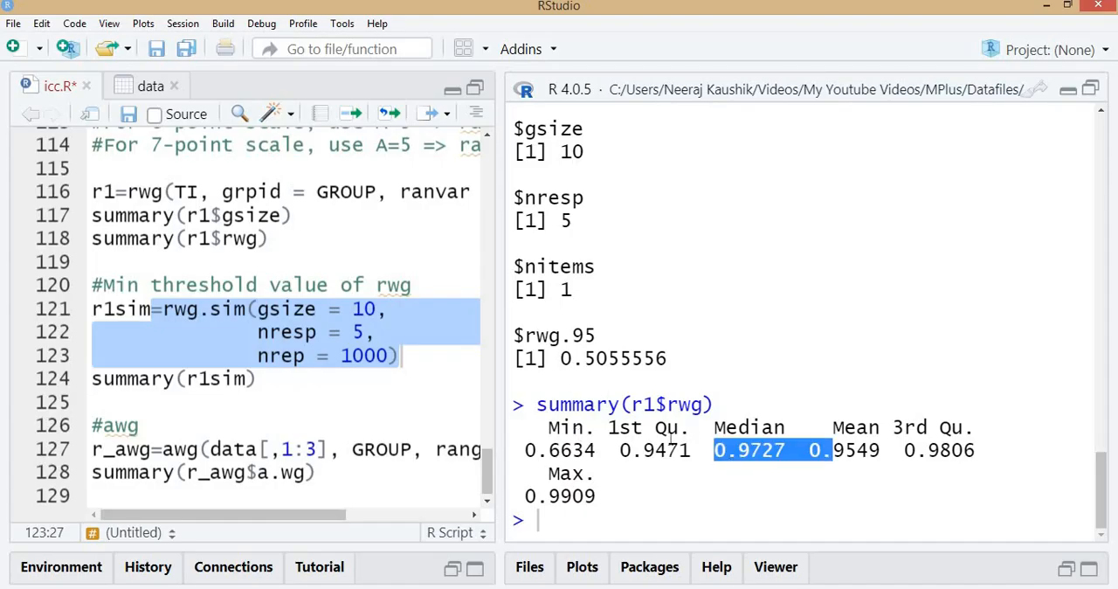
Widen the script editor to show the full awg call, and examine its data[,1:3] and GROUP arguments
click(610, 474)
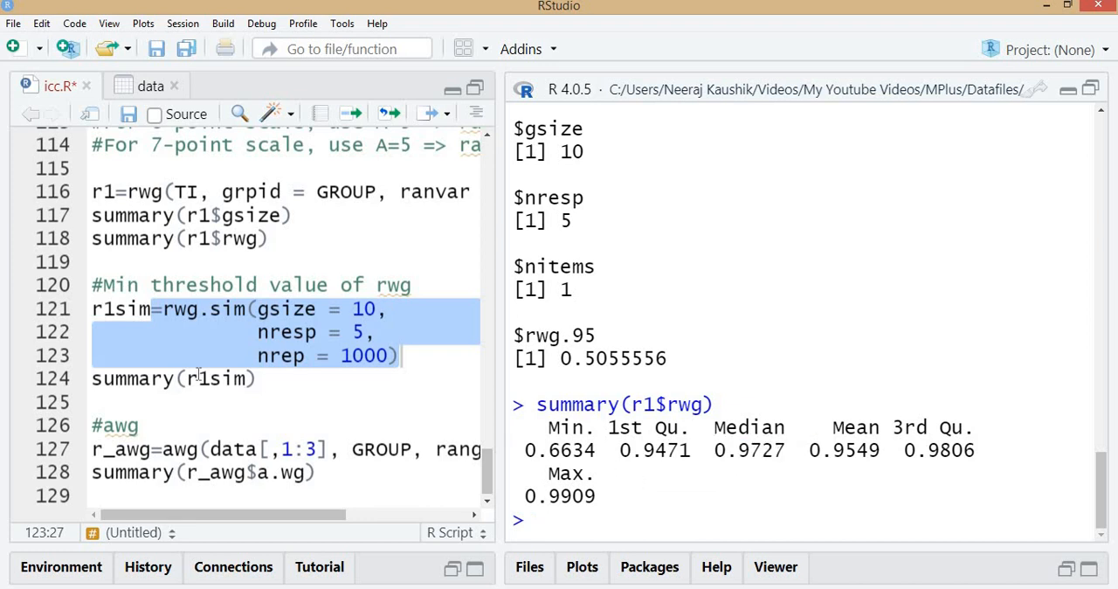
click(211, 333)
click(140, 447)
drag(499, 367, 678, 392)
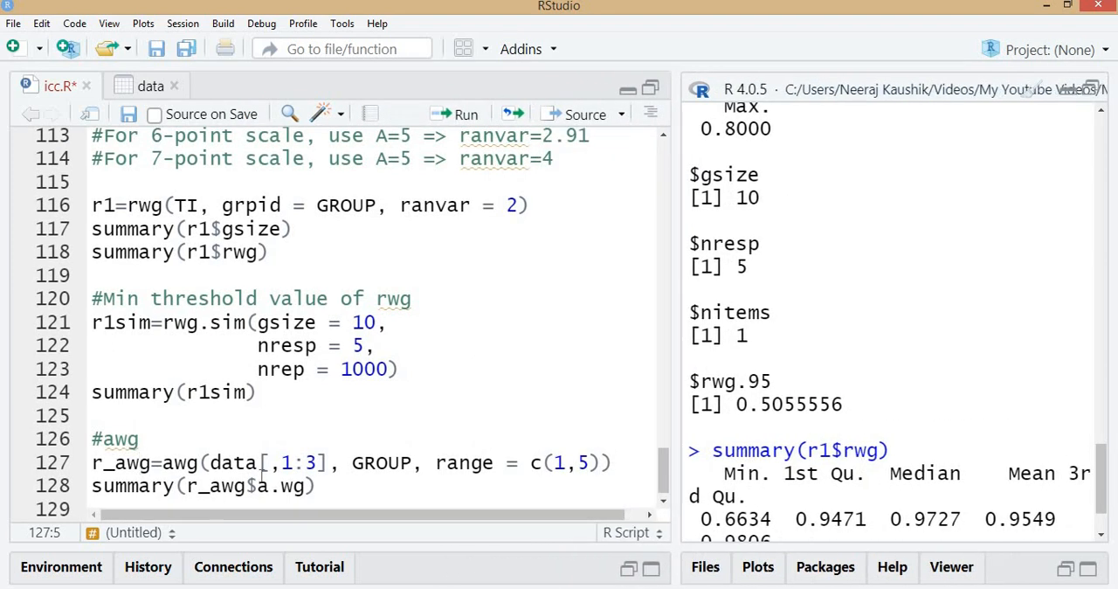
drag(210, 462, 331, 462)
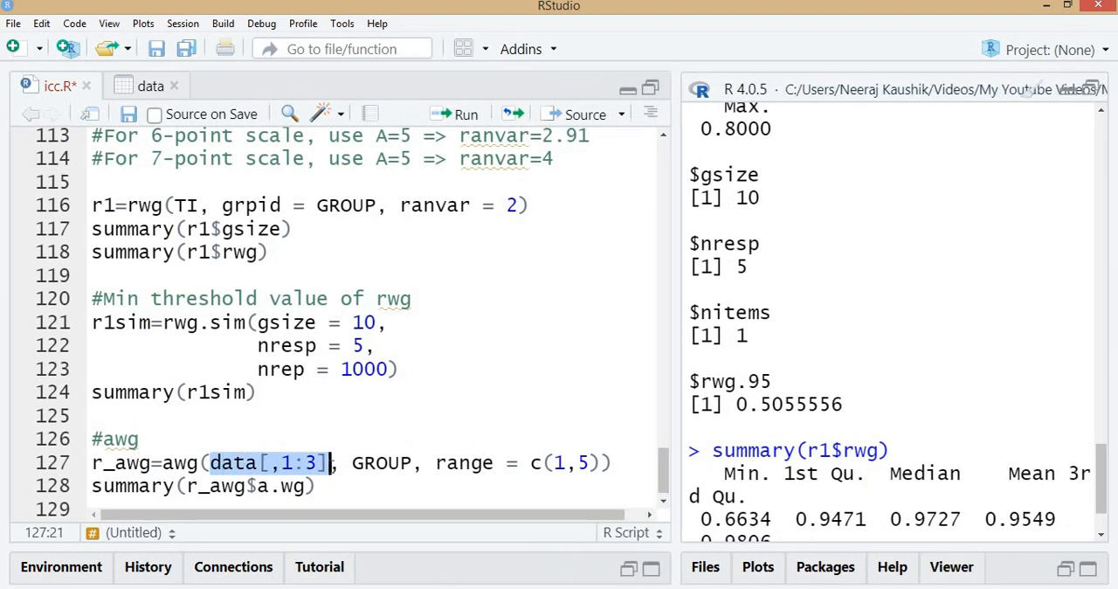
click(387, 463)
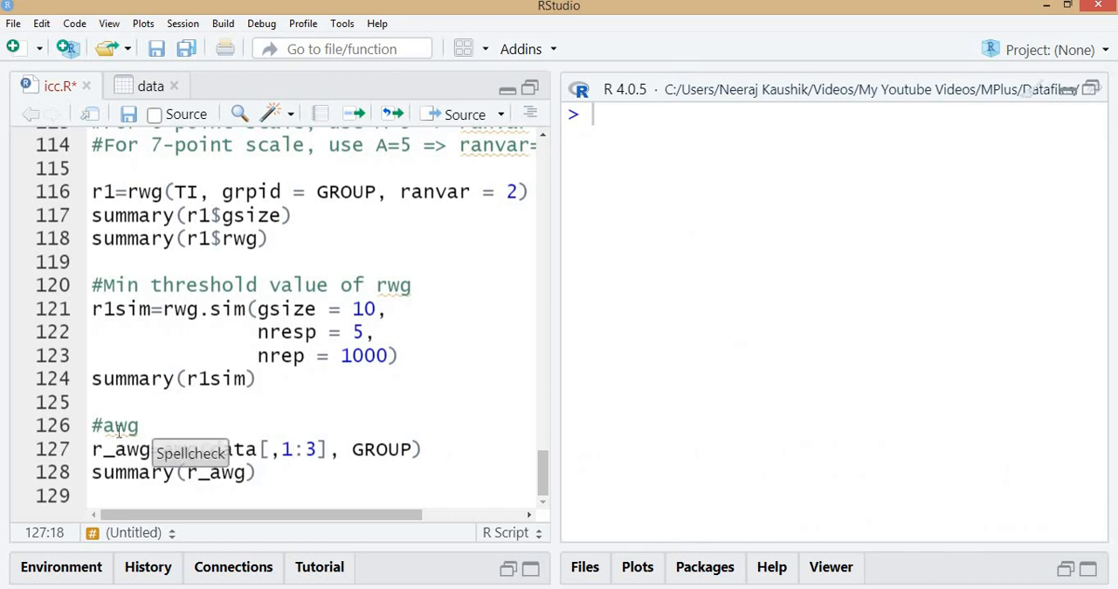
Read section 3.3.2 on the awg index and its arguments in the Bliese multilevel PDF in Acrobat, and return to RStudio
key(alt+Tab)
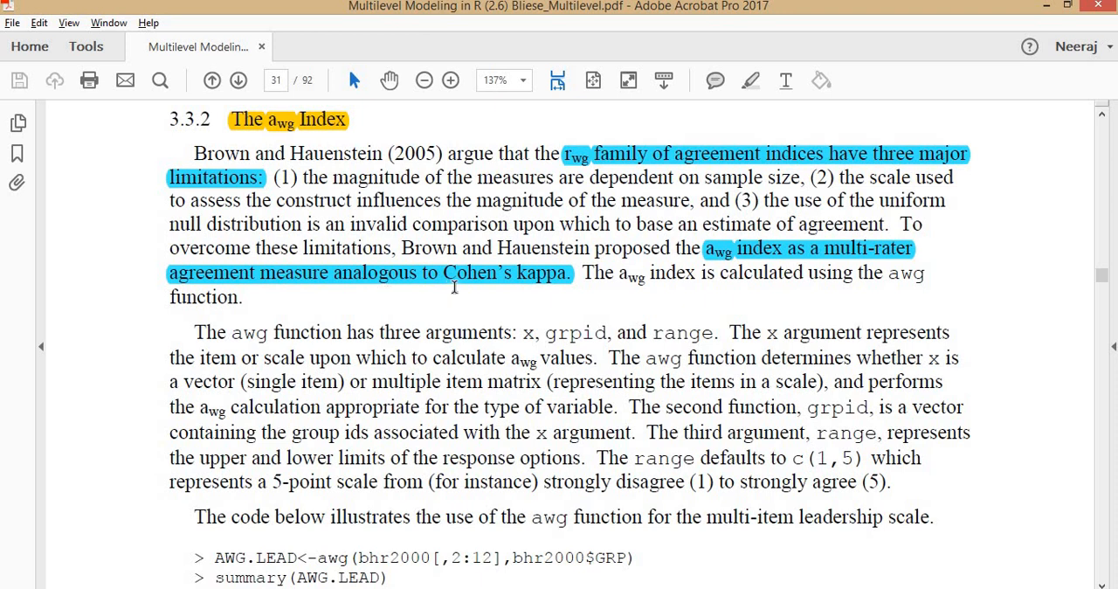
scroll(475, 331, down, 2)
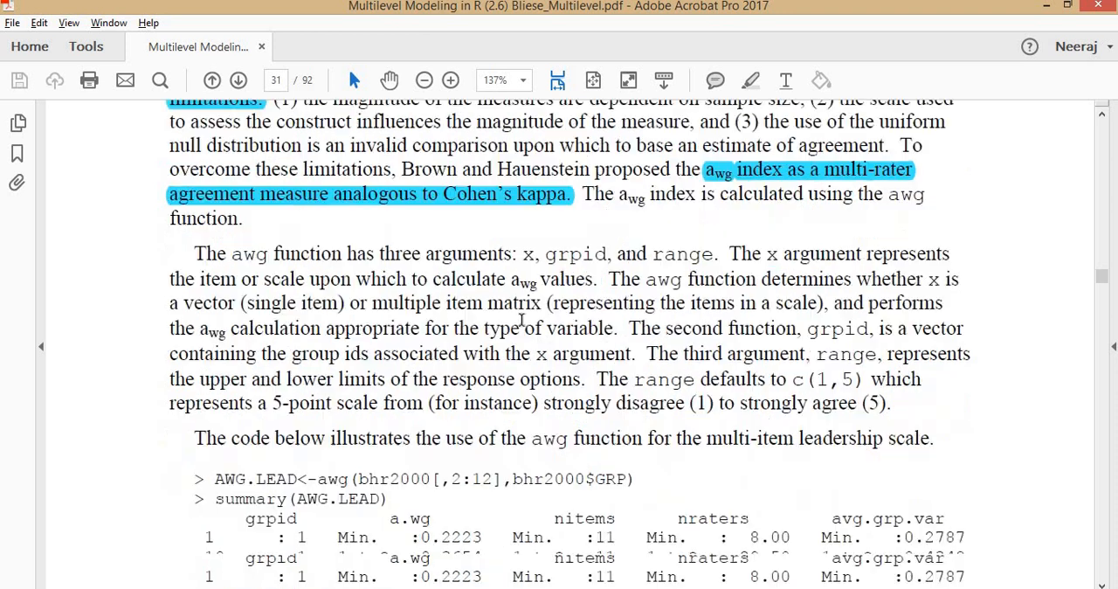
scroll(509, 367, down, 1)
scroll(509, 367, down, 2)
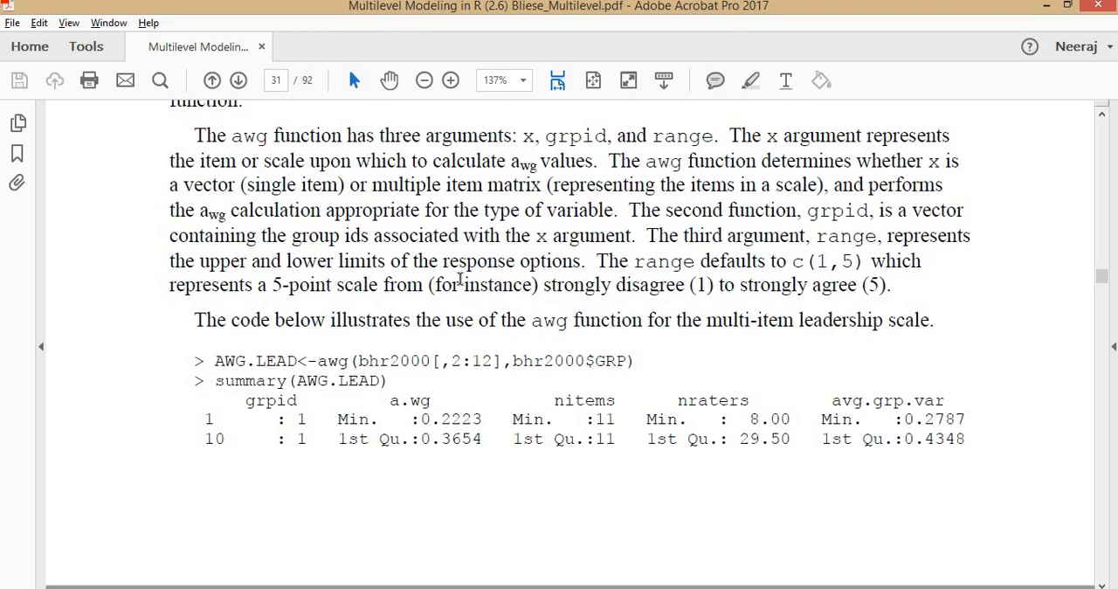
scroll(471, 284, up, 4)
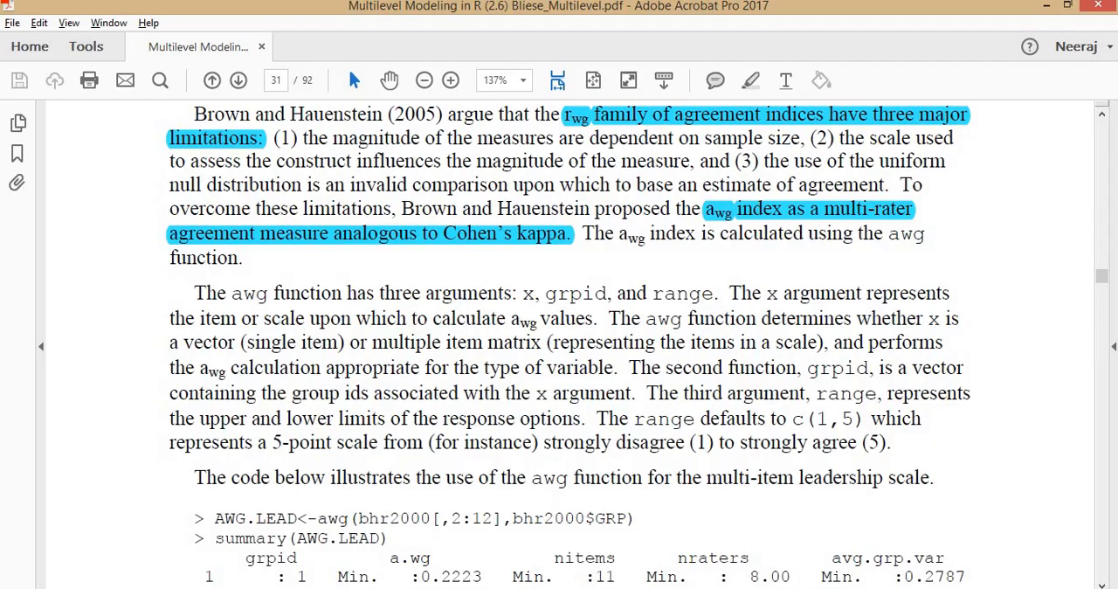
key(alt+Tab)
Run names(data) from the script to list the dataset's variable names in column order
scroll(255, 450, up, 4)
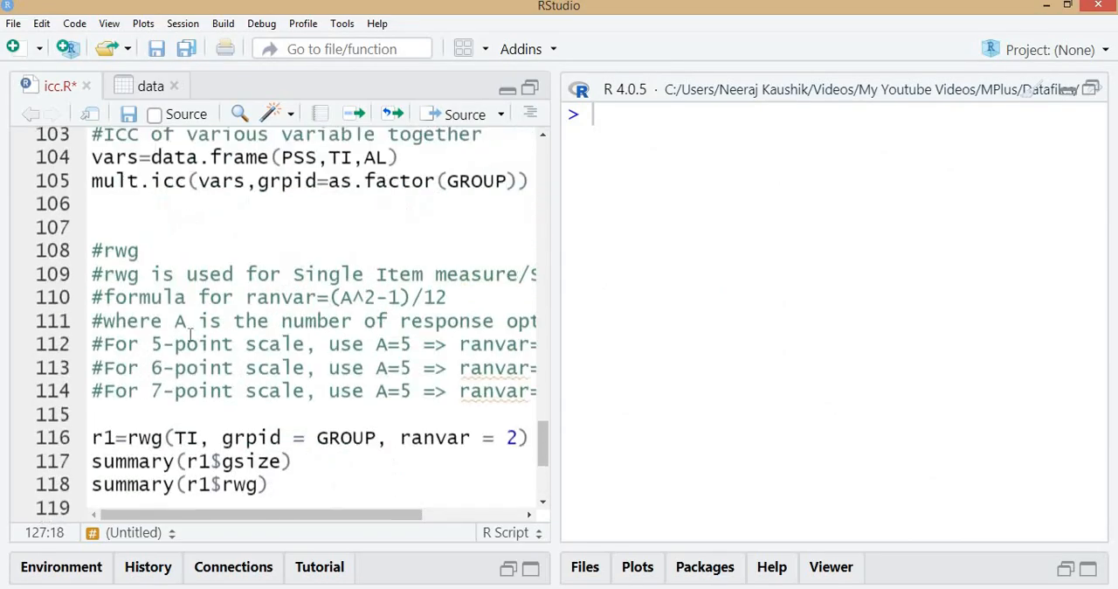
scroll(236, 367, up, 4)
click(245, 162)
key(ctrl+Return)
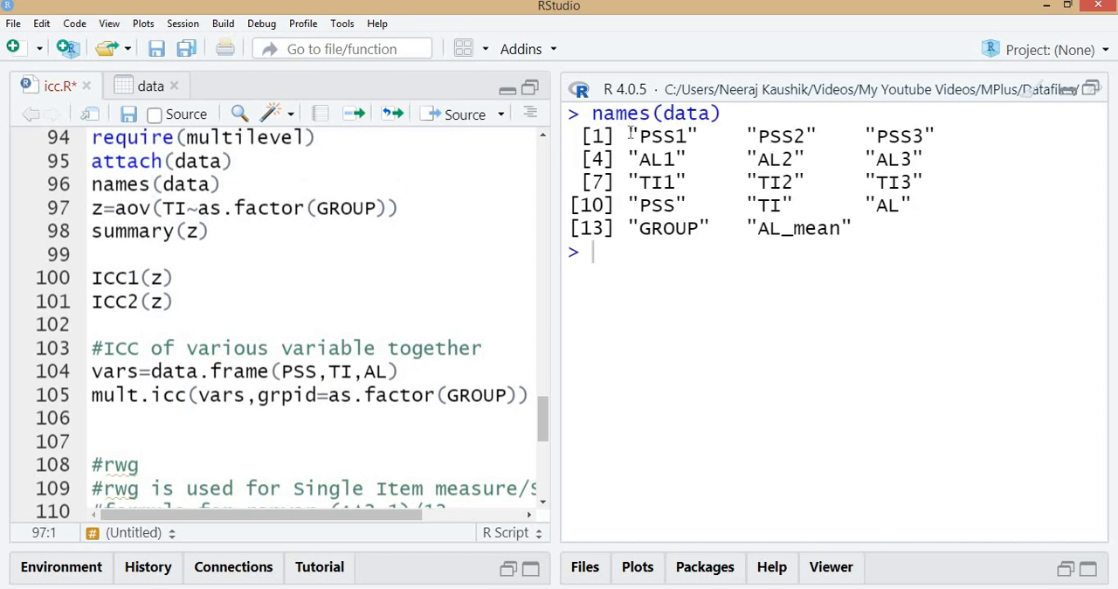
Add a space before the comma in data[,1:3], and run the r_awg=awg(data[ ,1:3], GROUP) and summary(r_awg) lines
scroll(369, 318, down, 7)
drag(210, 449, 320, 449)
click(272, 451)
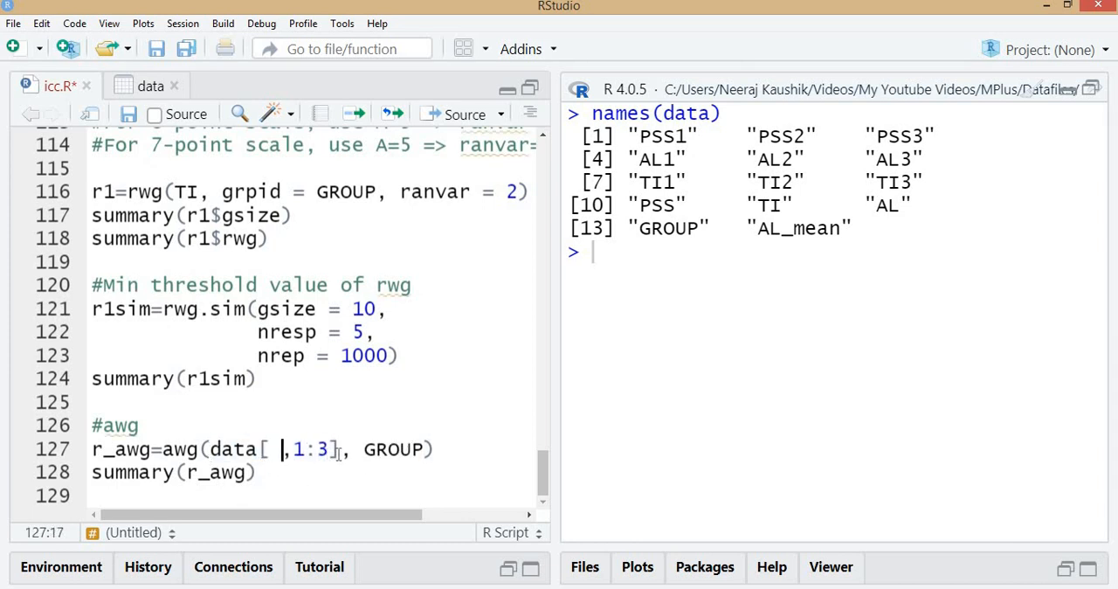
click(415, 451)
key(ctrl+Return)
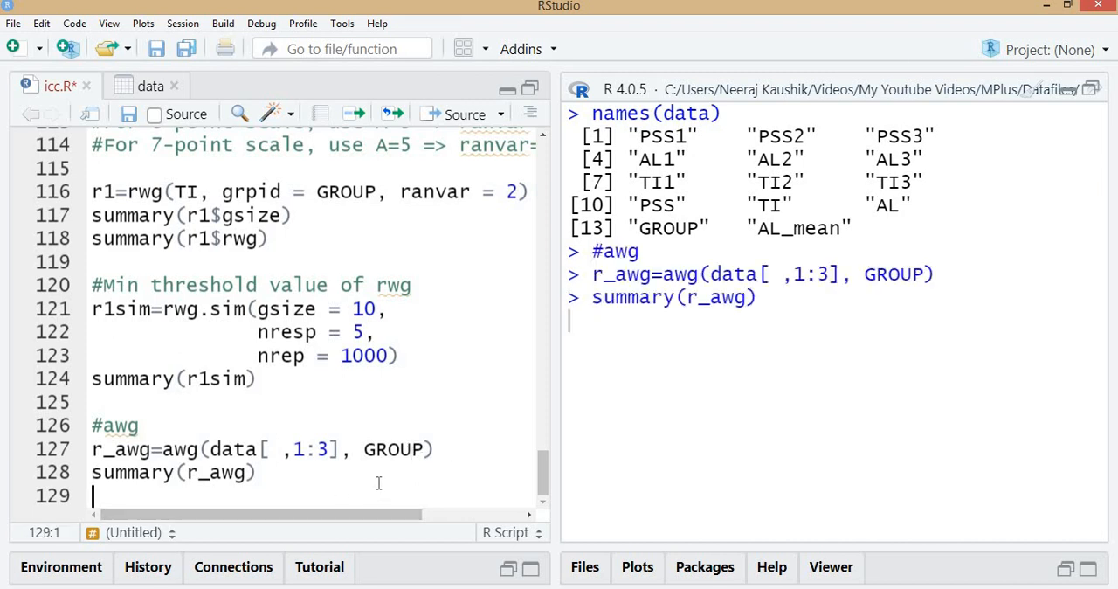
key(ctrl+Return)
Examine the summary(r_awg) output by highlighting the mean a.wg, and check the awg function's arguments in the script
scroll(379, 484, up, 5)
scroll(813, 234, up, 3)
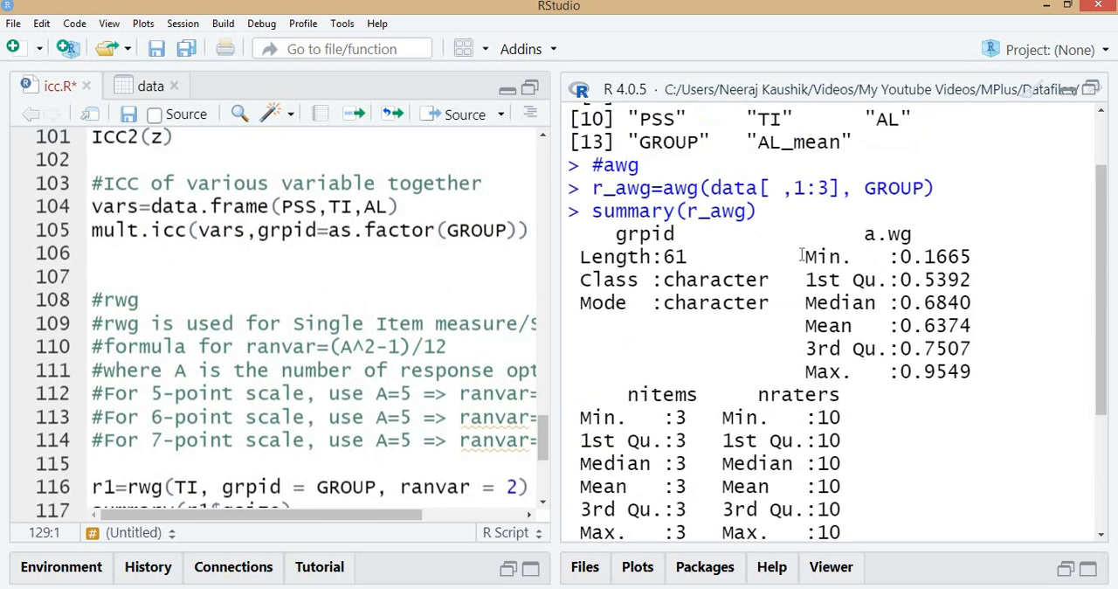
drag(806, 326, 983, 326)
scroll(388, 383, down, 5)
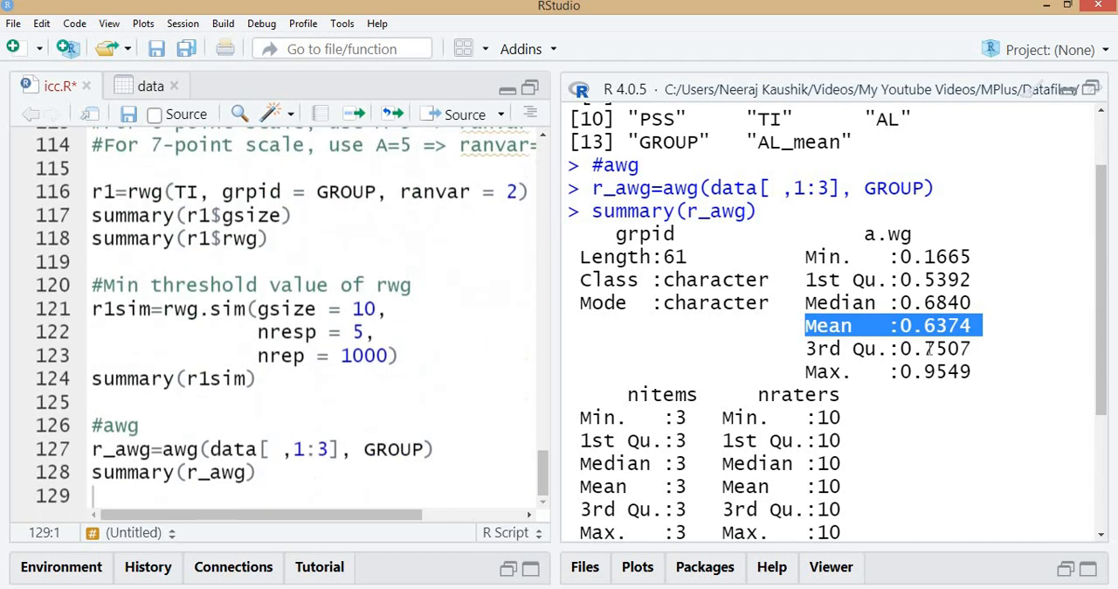
click(172, 449)
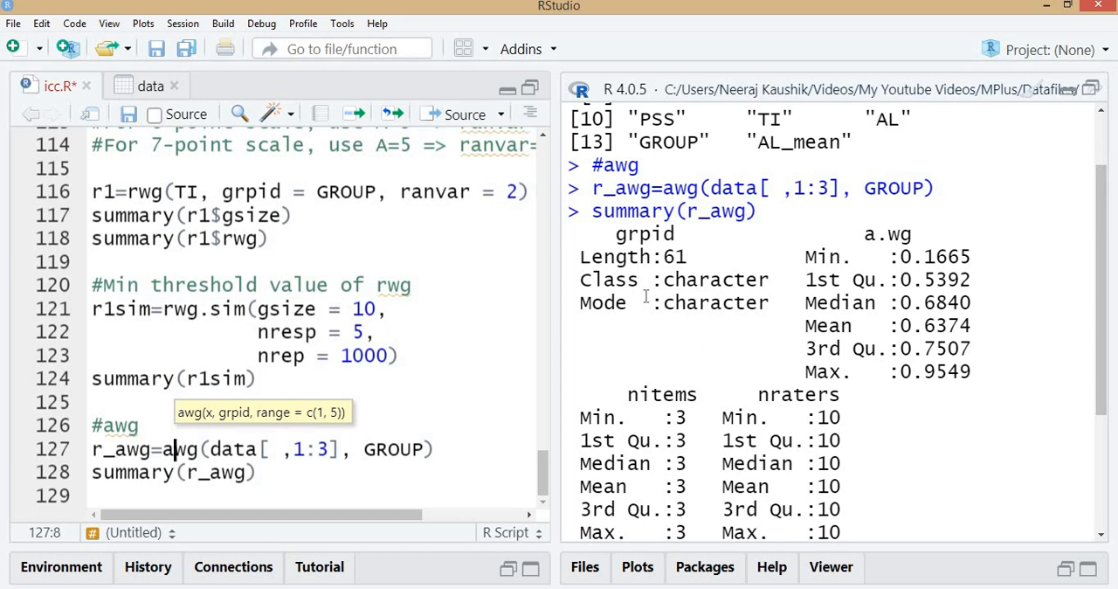
scroll(647, 297, down, 1)
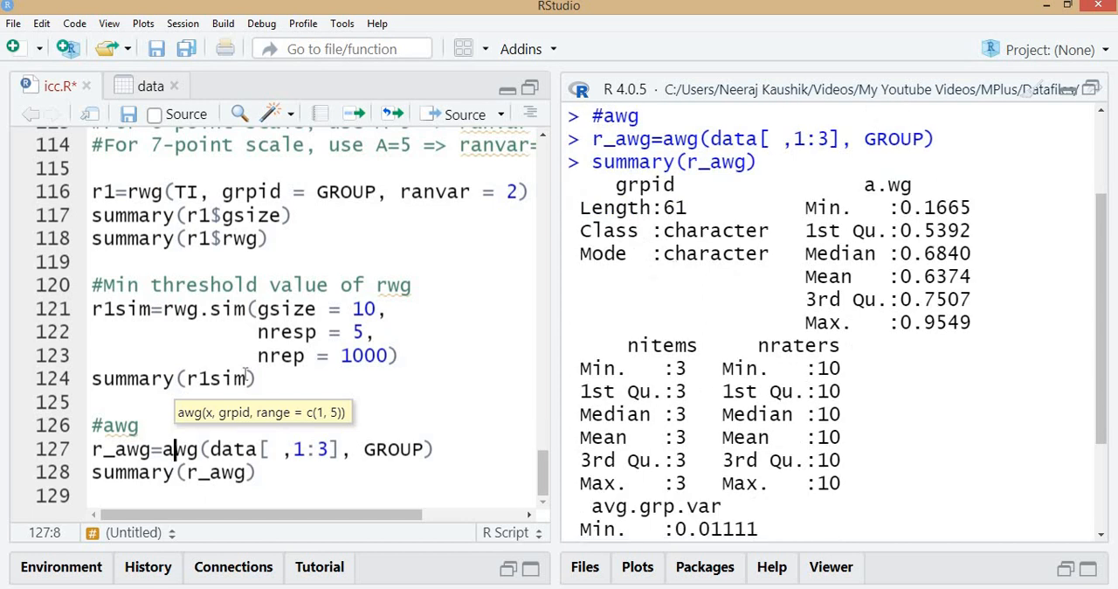
scroll(246, 374, up, 4)
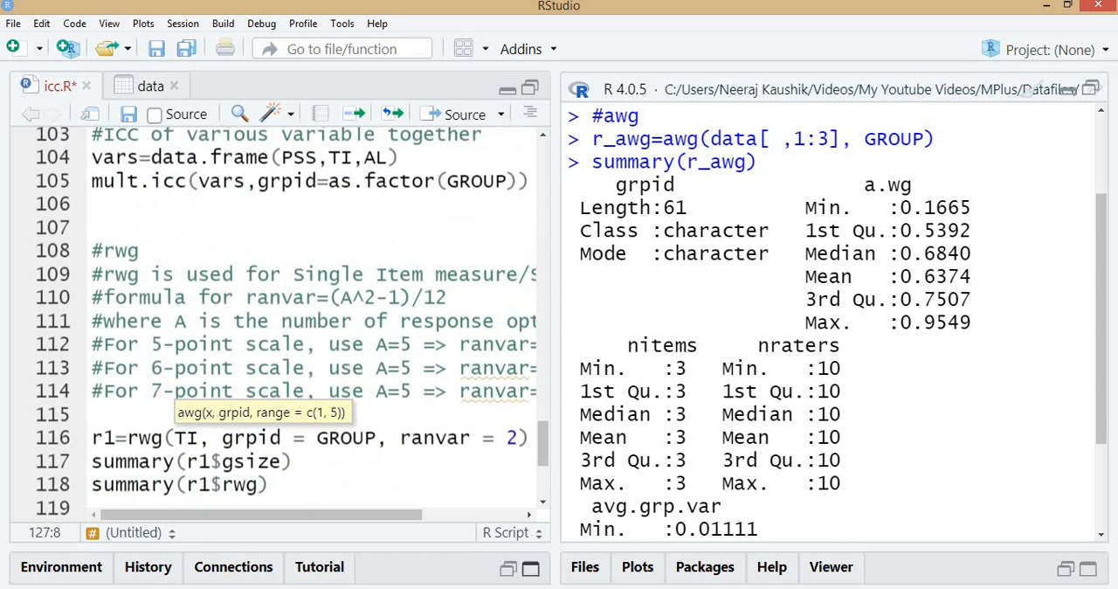
Switch to the PowerPoint slide show and review the Reporting in Papers and Justification for Aggregation slides
click(625, 456)
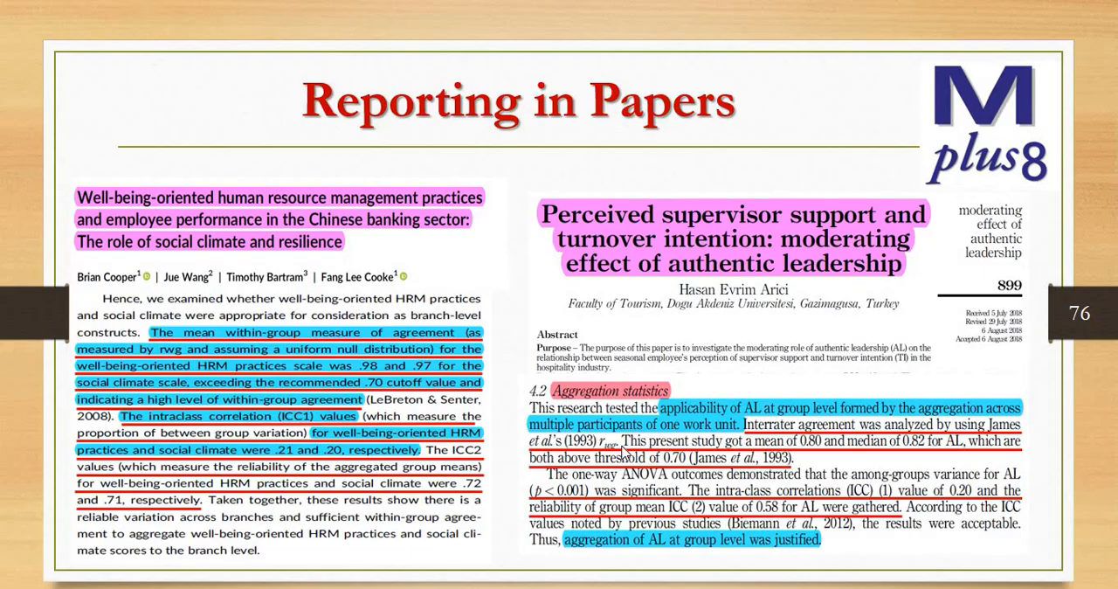
scroll(624, 453, up, 6)
scroll(625, 453, down, 1)
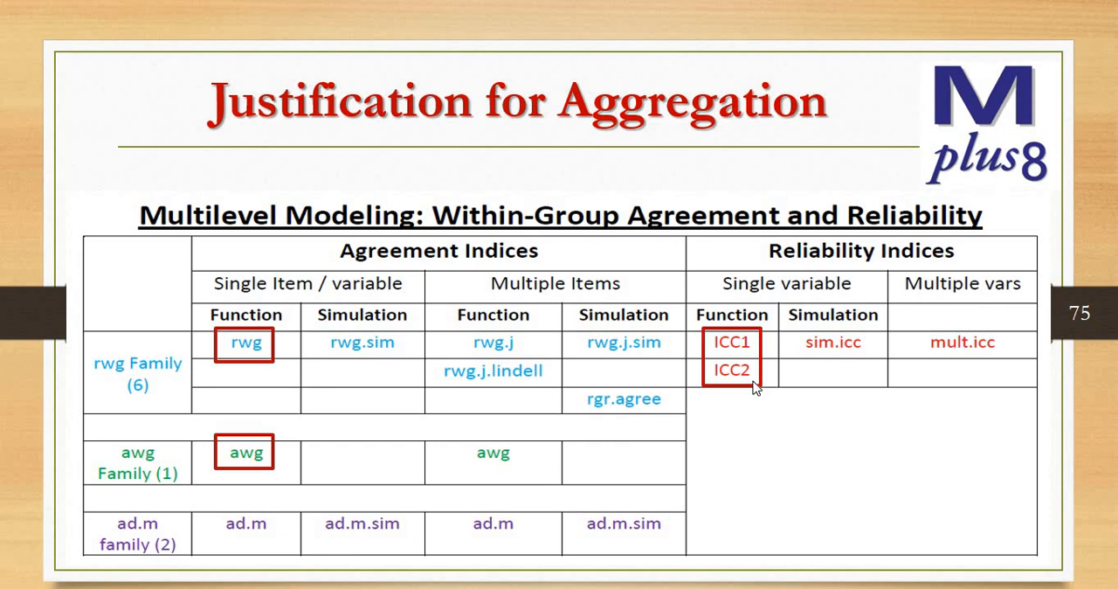
Switch to the Bliese PDF in Acrobat and read section 3.3.7, highlighting the example ICC1 and ICC2 values
key(alt+Tab)
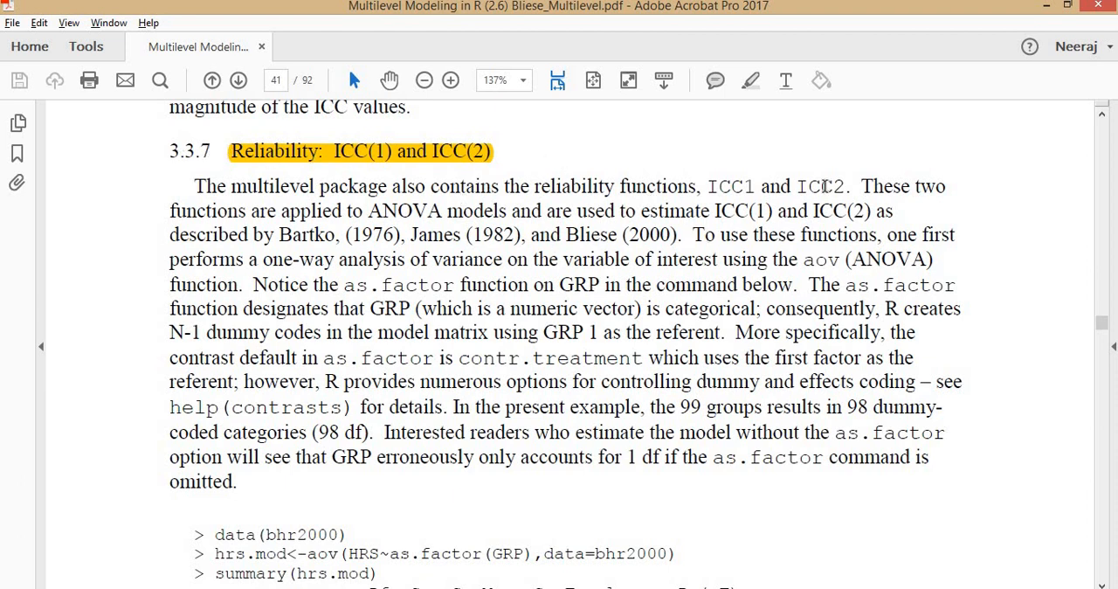
scroll(649, 329, down, 10)
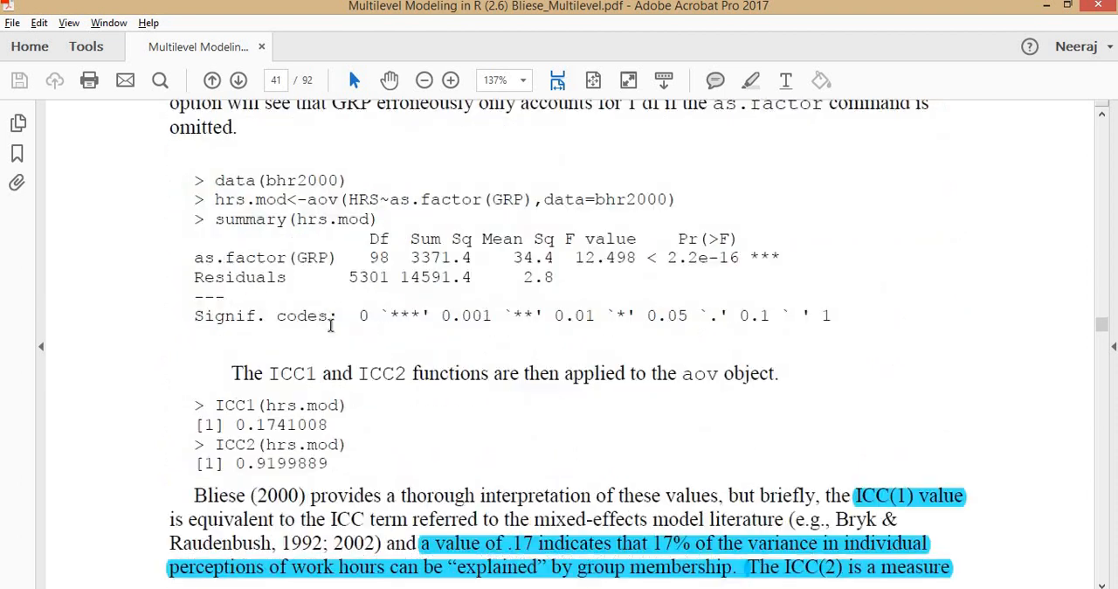
scroll(319, 297, down, 4)
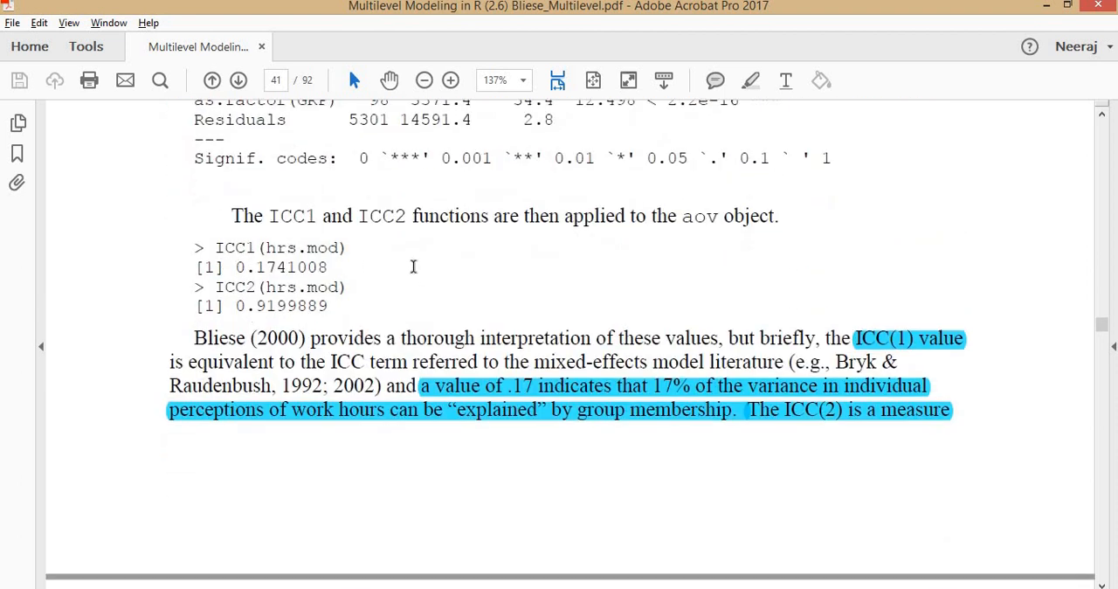
double_click(367, 268)
drag(236, 307, 307, 307)
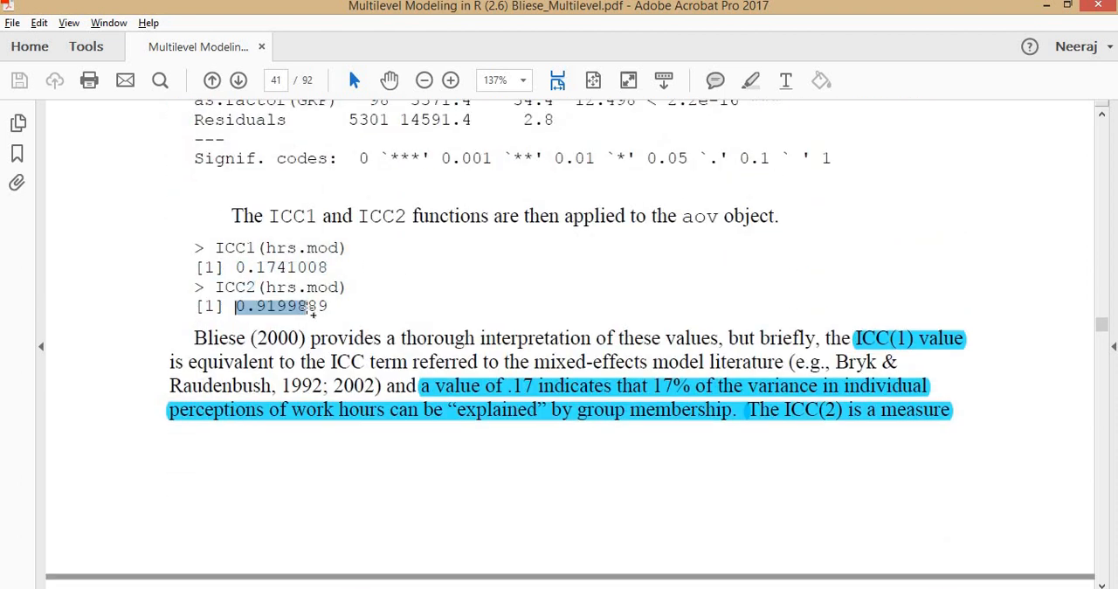
drag(247, 268, 307, 268)
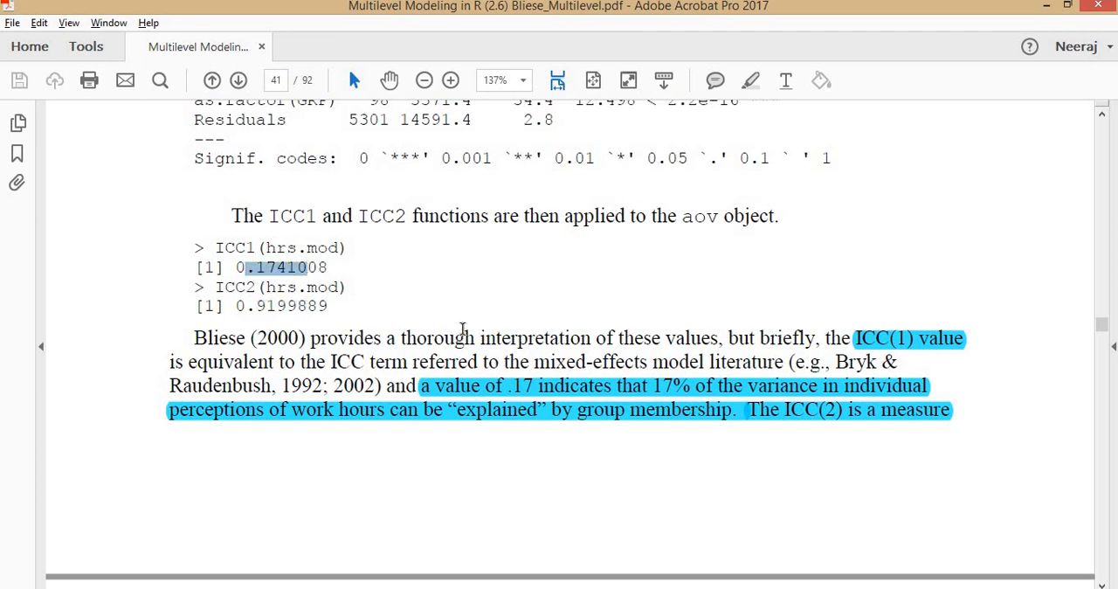
Read the Bliese PDF's interpretation of the ICC(1) and ICC(2) values across pages 41 and 42
click(463, 329)
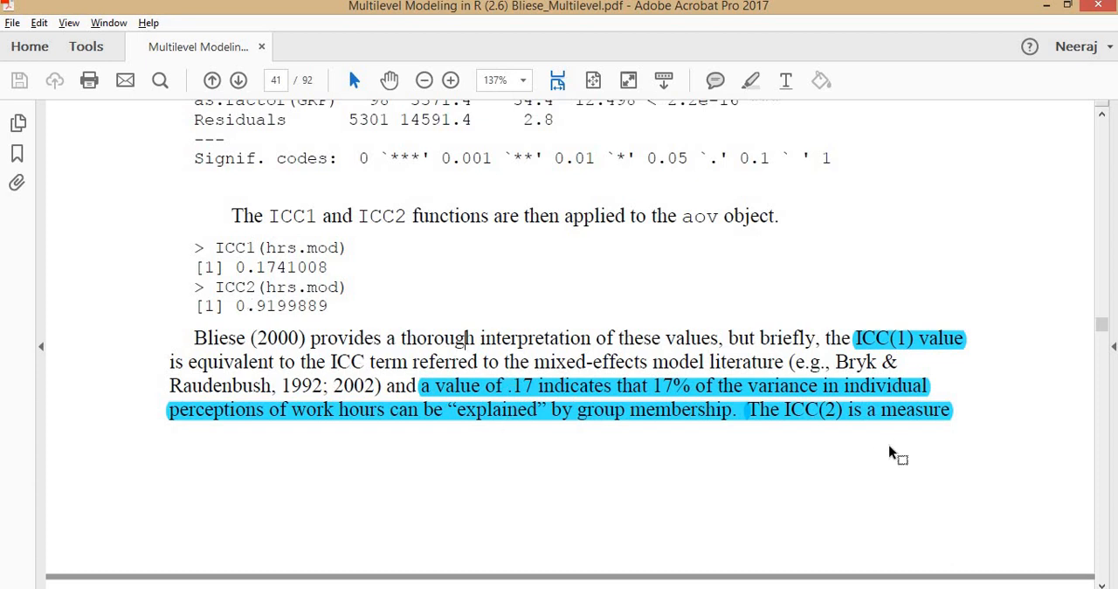
scroll(524, 388, down, 10)
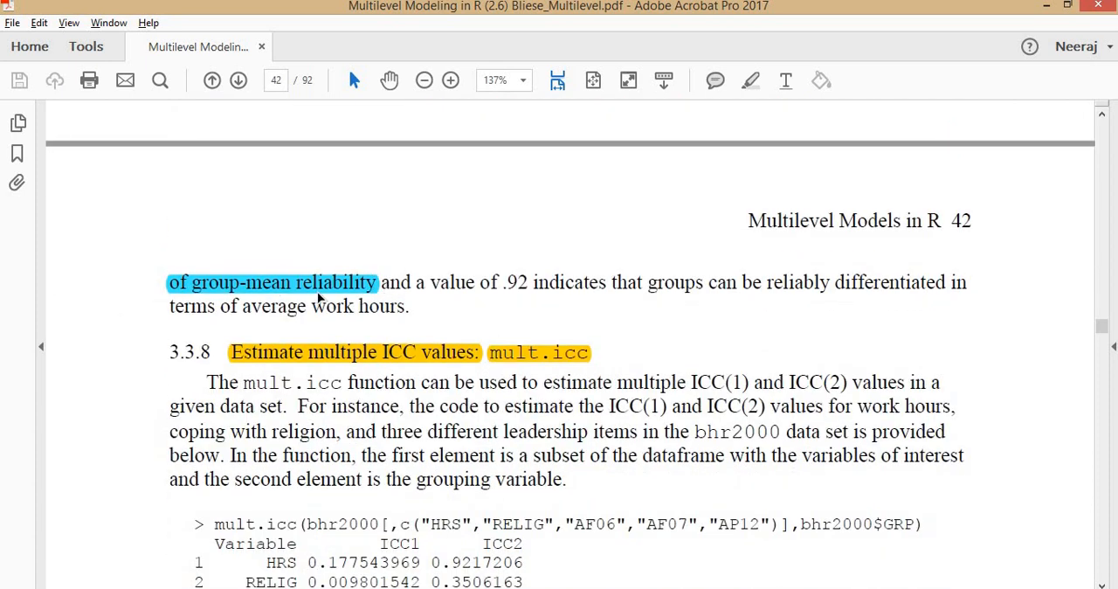
scroll(392, 332, up, 4)
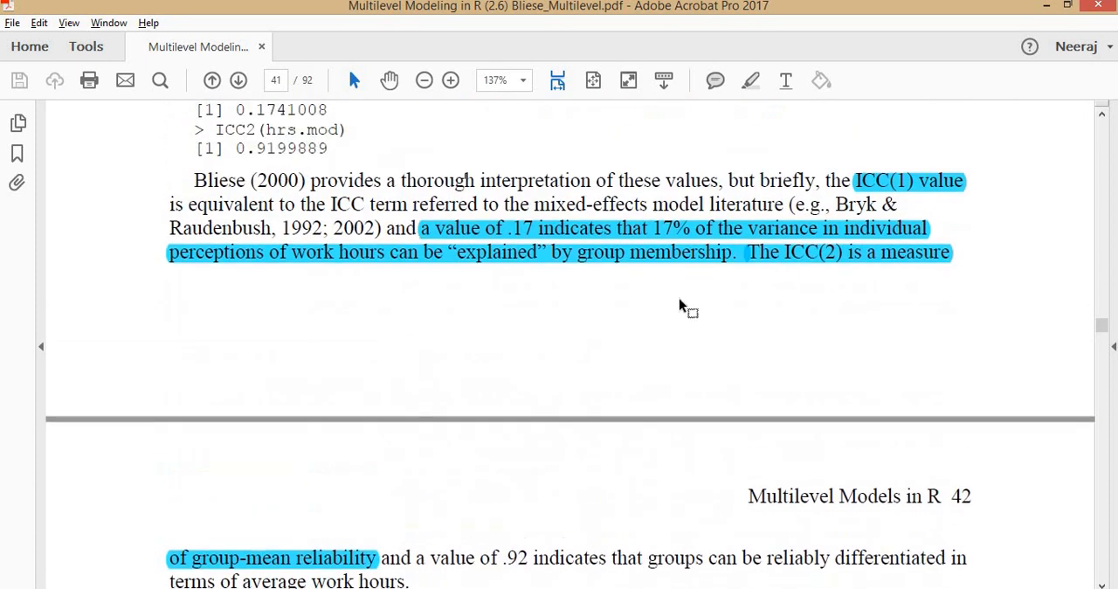
scroll(680, 320, up, 3)
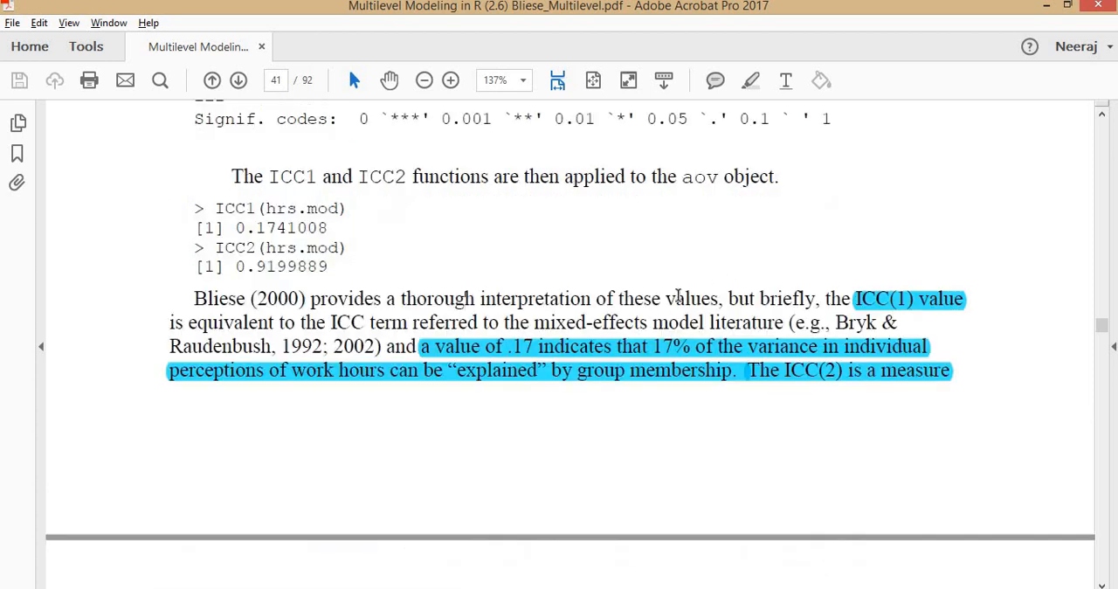
Switch to the PowerPoint slide show and advance to the "Level-2 variable measured from Same sampling unit" slide to review the steps and standards
mouse_move(573, 586)
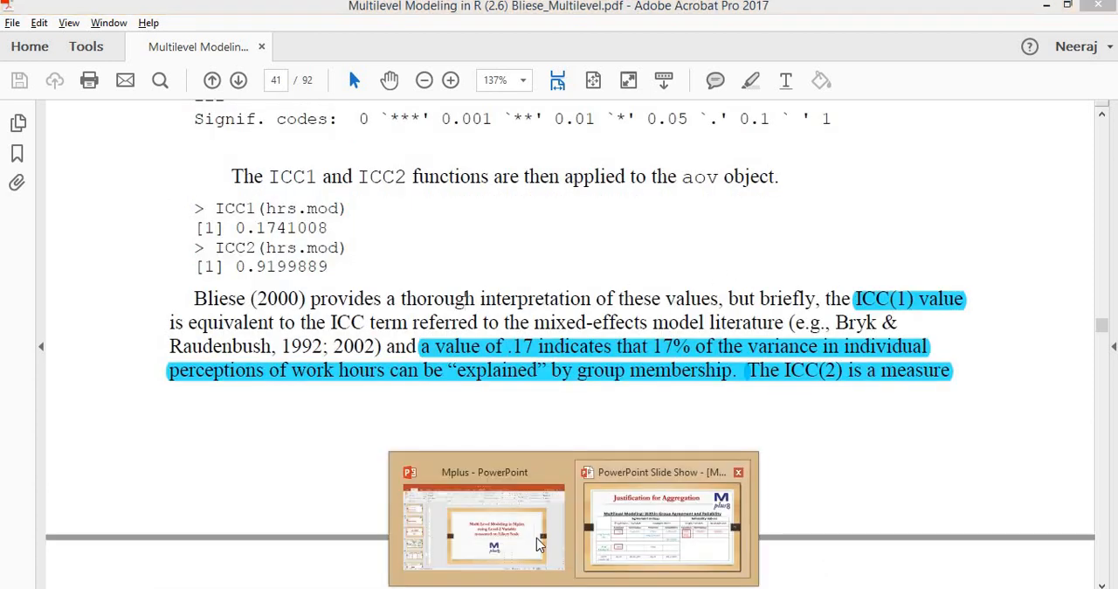
click(663, 518)
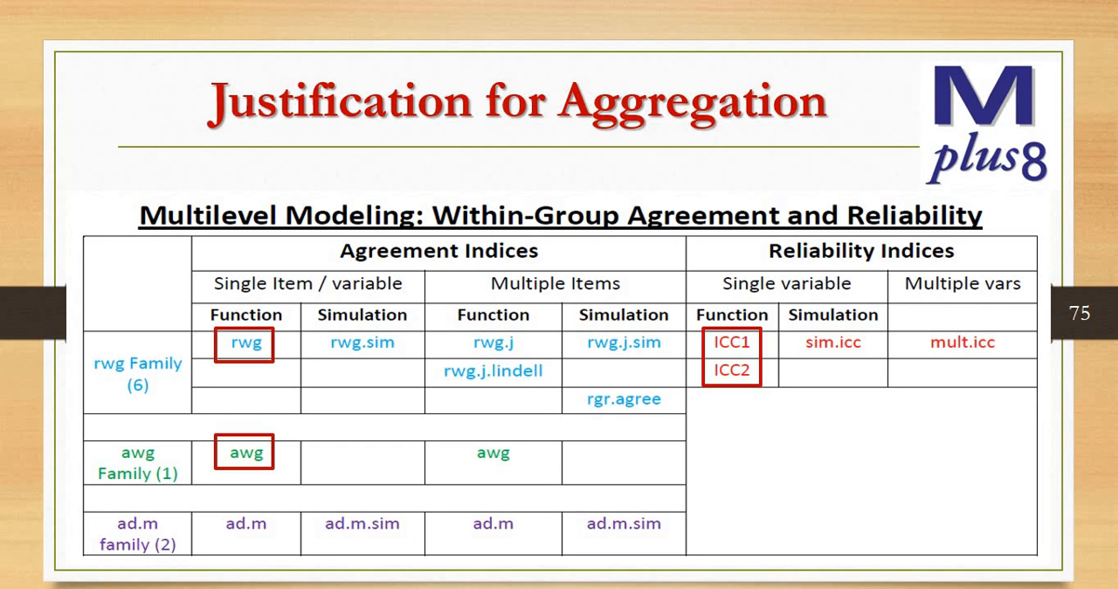
key(Right)
key(Right)
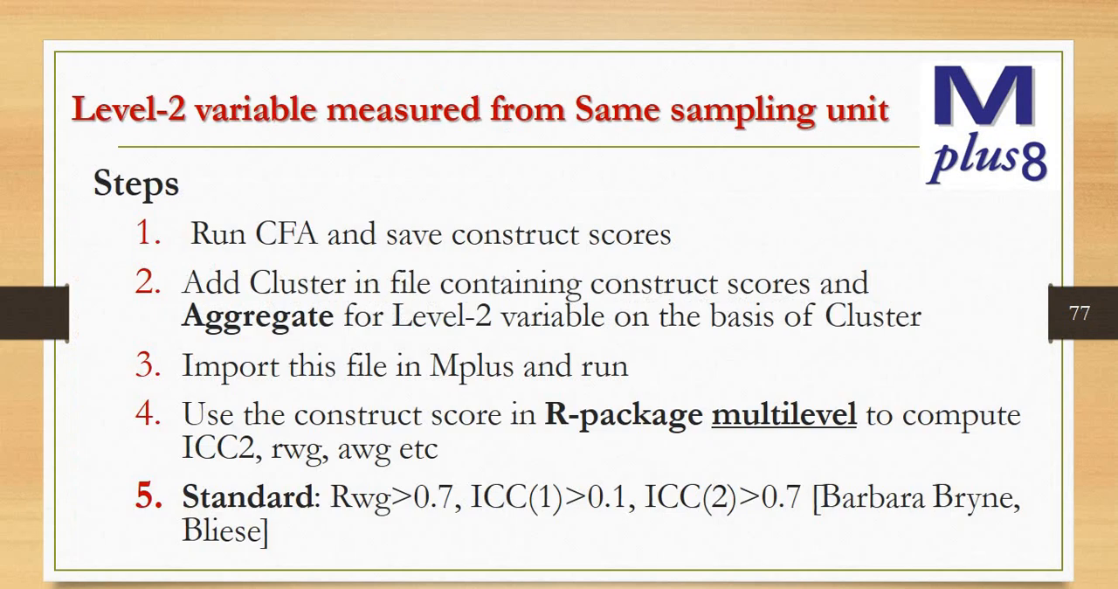